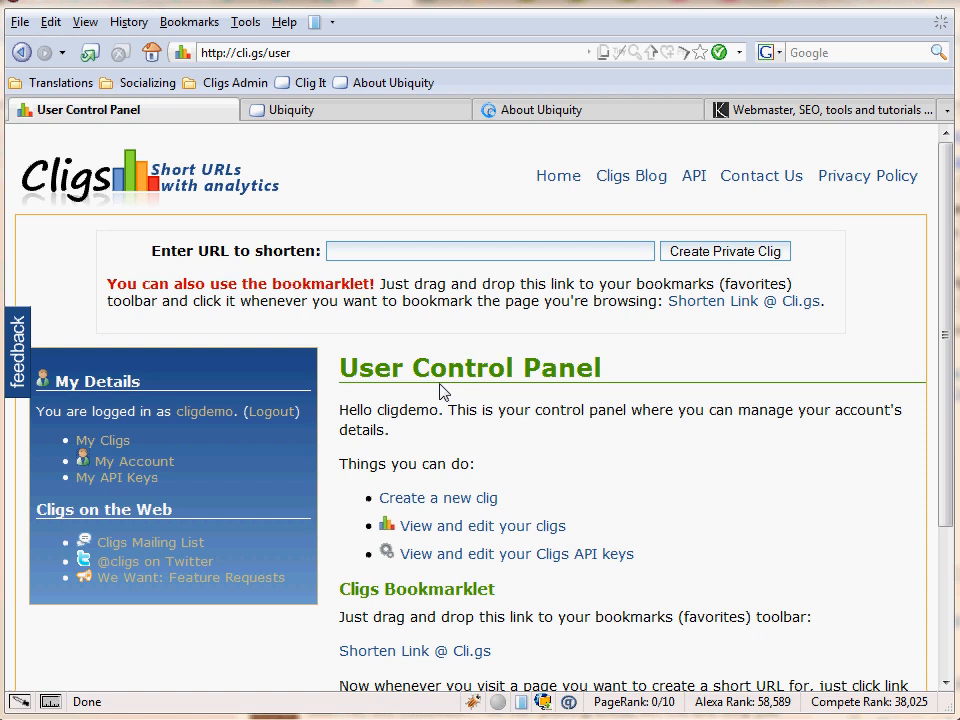
- Look at the short link for the Ubiquity instructions shown on the already open Ubiquity page
{"action": "left_click", "coordinate": [436, 113]}
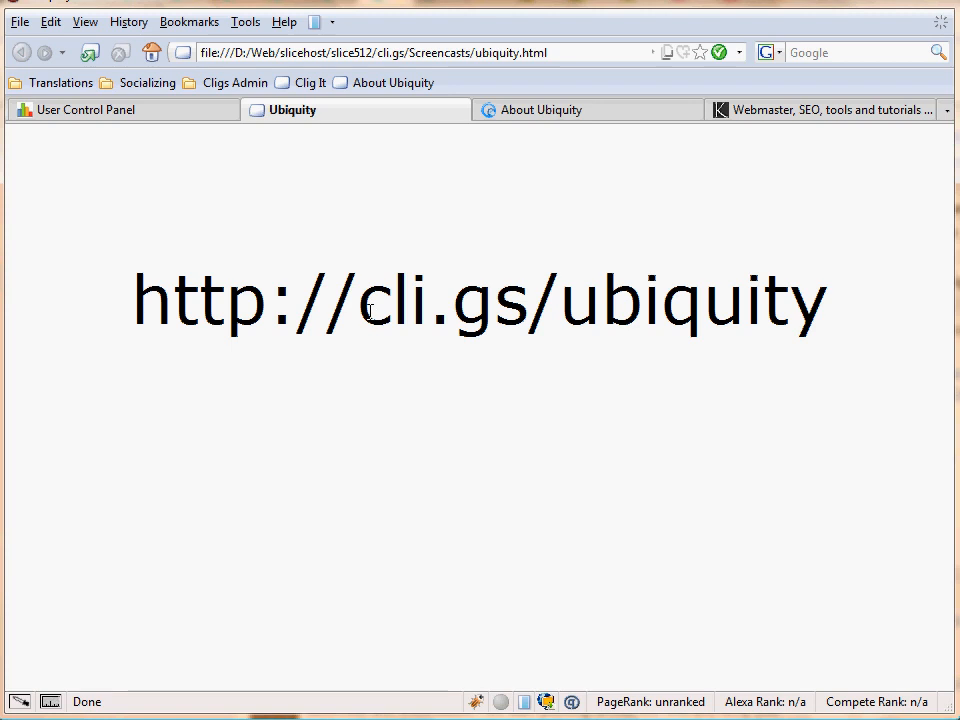
{"action": "left_click_drag", "start_coordinate": [369, 304], "coordinate": [748, 332]}
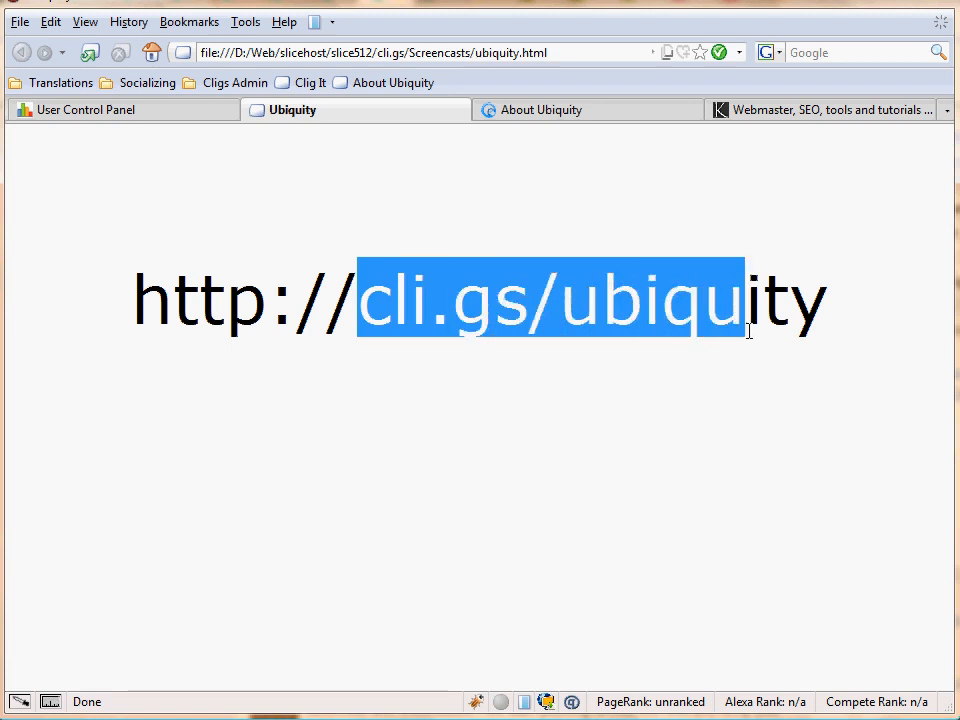
{"action": "left_click", "coordinate": [748, 332]}
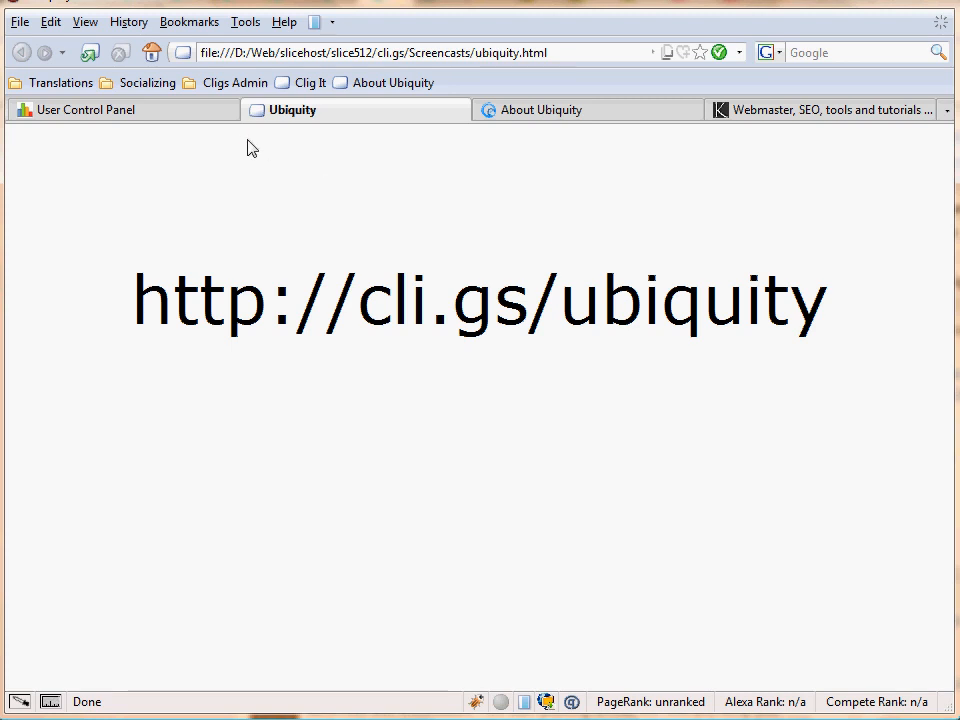
- Create a new API key on the Cligs account's API keys page
{"action": "left_click", "coordinate": [198, 116]}
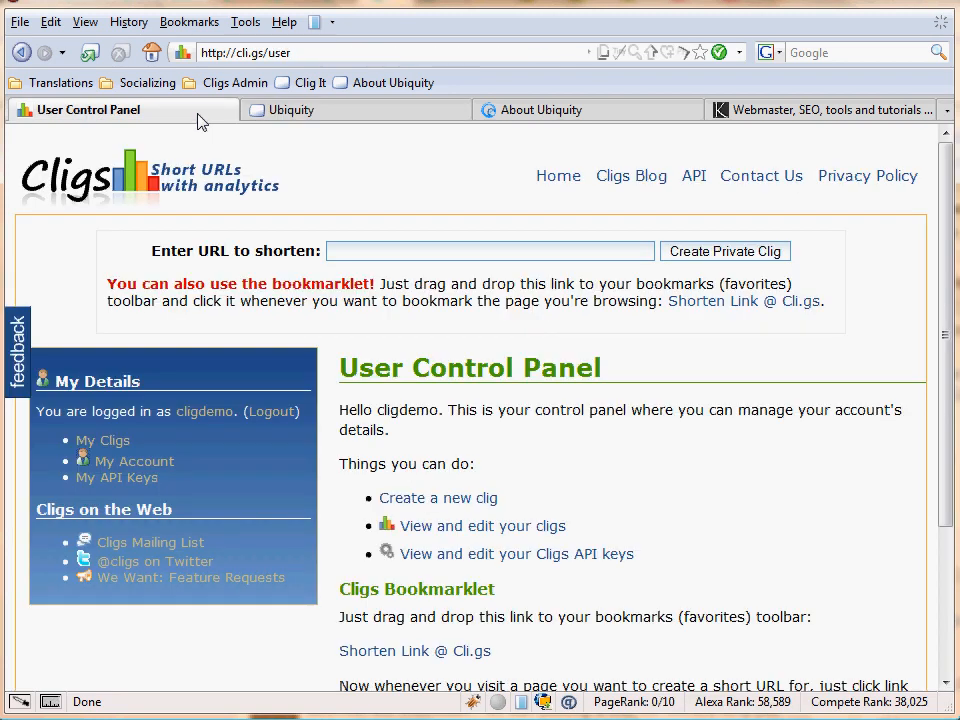
{"action": "left_click", "coordinate": [489, 566]}
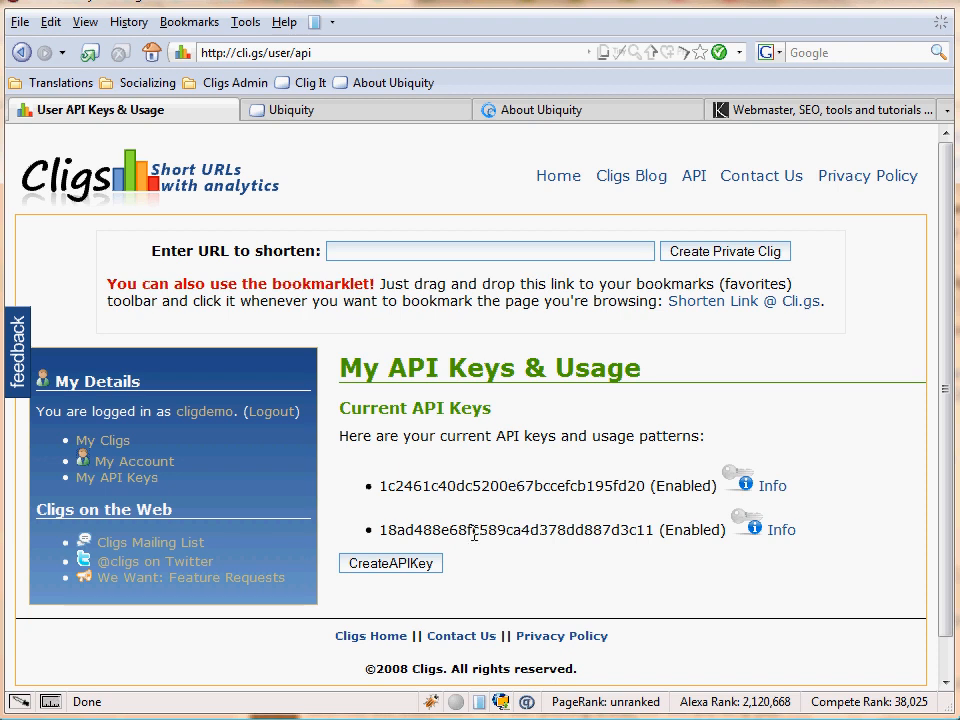
{"action": "left_click", "coordinate": [427, 567]}
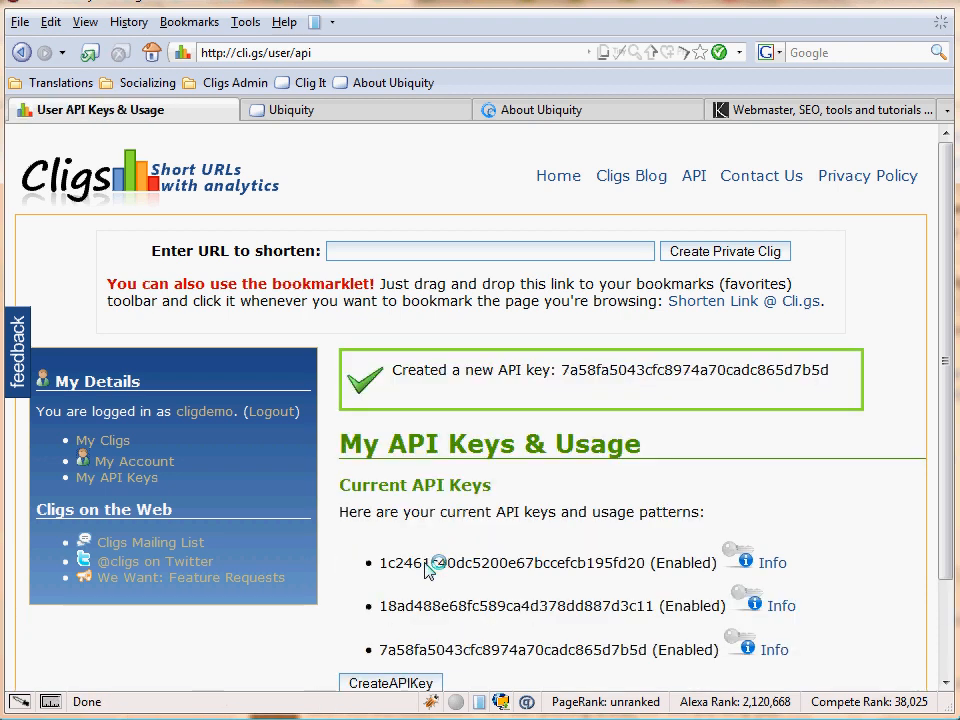
- Open the details of the newly created API key and read its key information, key tools and key usage sections
{"action": "left_click", "coordinate": [757, 650]}
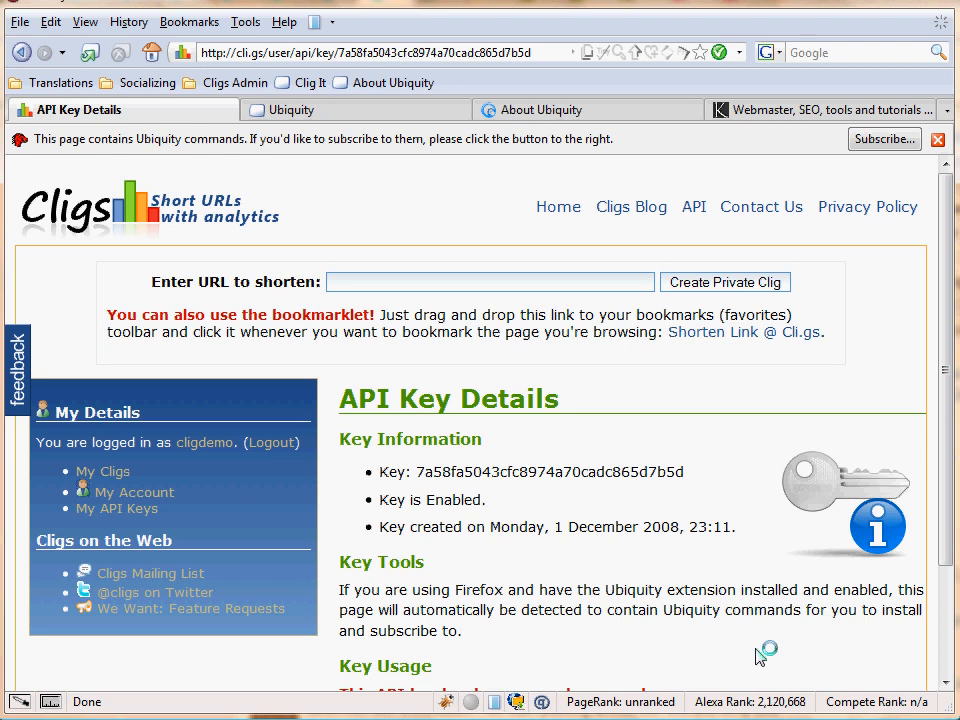
{"action": "scroll", "coordinate": [760, 652], "scroll_direction": "down", "scroll_amount": 1}
{"action": "scroll", "coordinate": [760, 652], "scroll_direction": "down", "scroll_amount": 2}
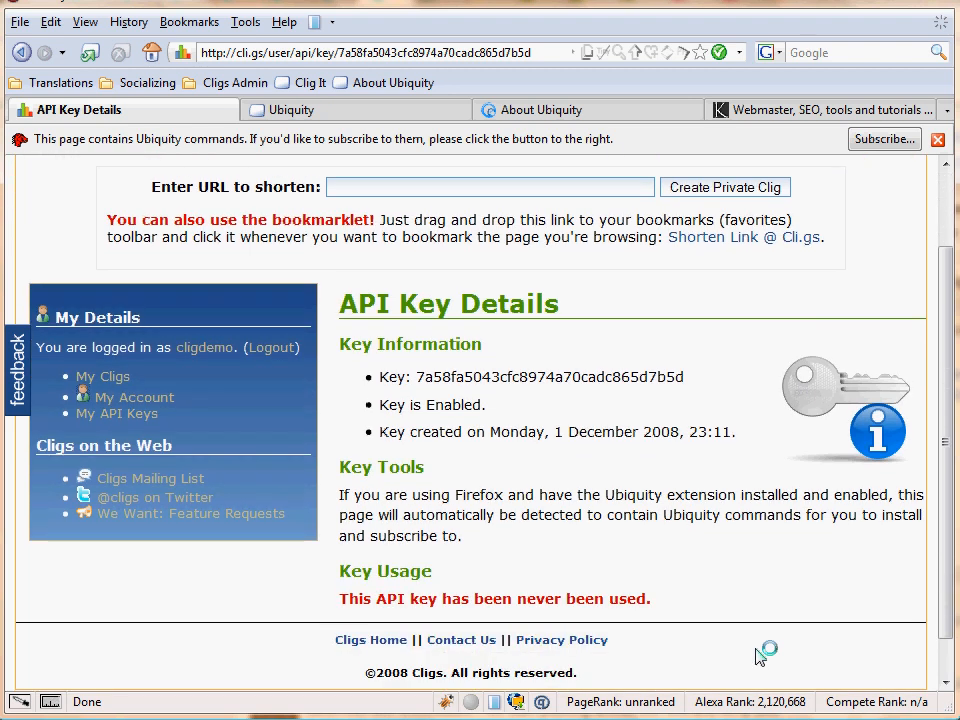
{"action": "scroll", "coordinate": [760, 652], "scroll_direction": "up", "scroll_amount": 3}
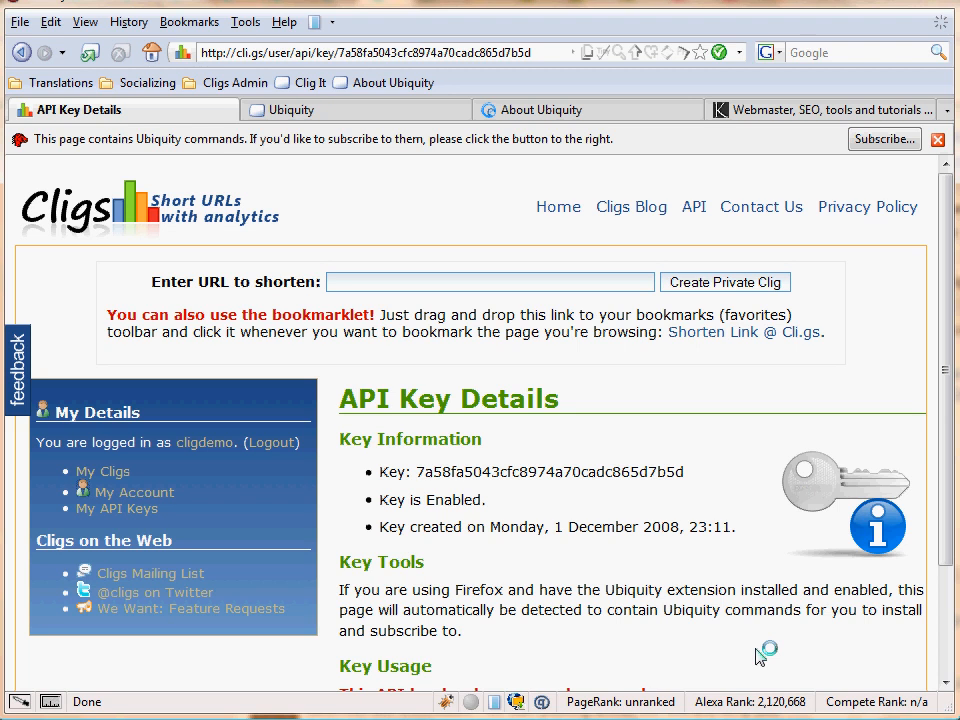
{"action": "scroll", "coordinate": [760, 652], "scroll_direction": "down", "scroll_amount": 2}
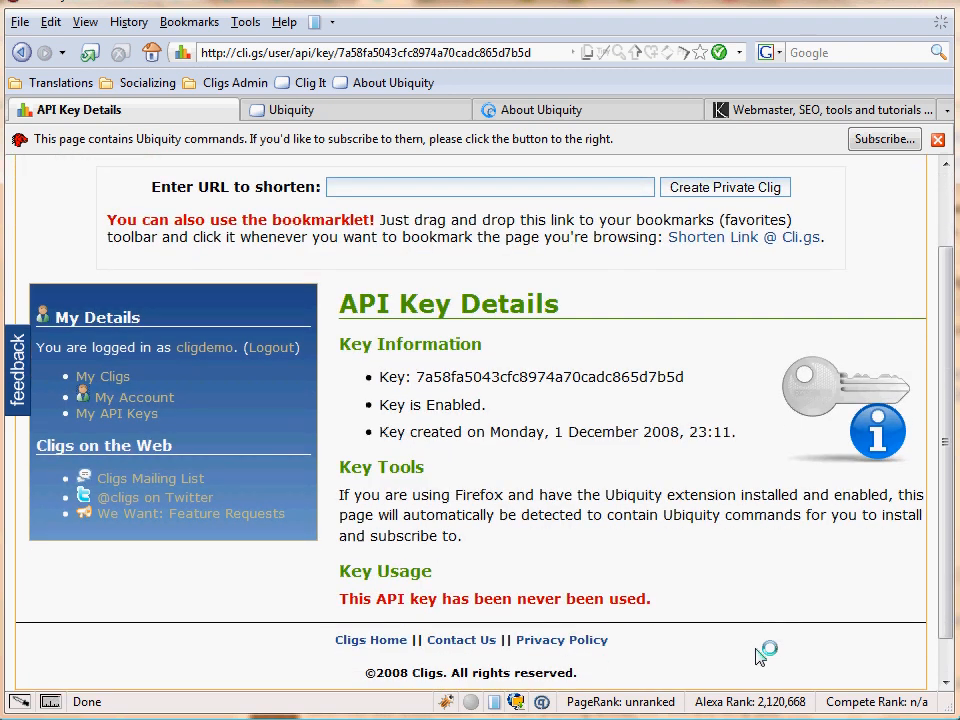
{"action": "scroll", "coordinate": [760, 652], "scroll_direction": "up", "scroll_amount": 2}
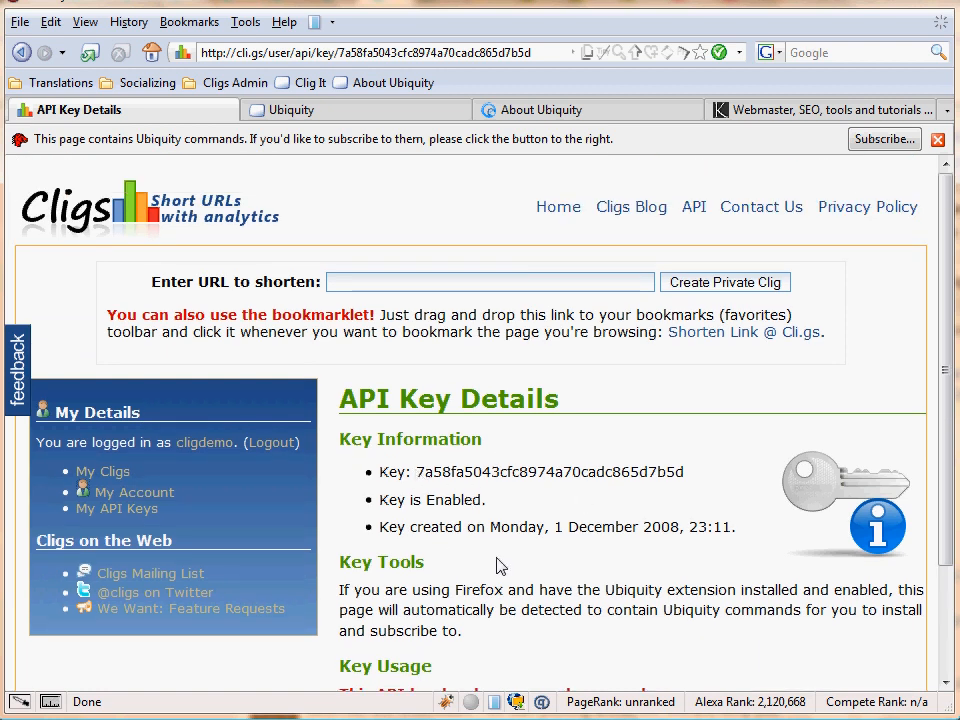
{"action": "scroll", "coordinate": [500, 566], "scroll_direction": "down", "scroll_amount": 3}
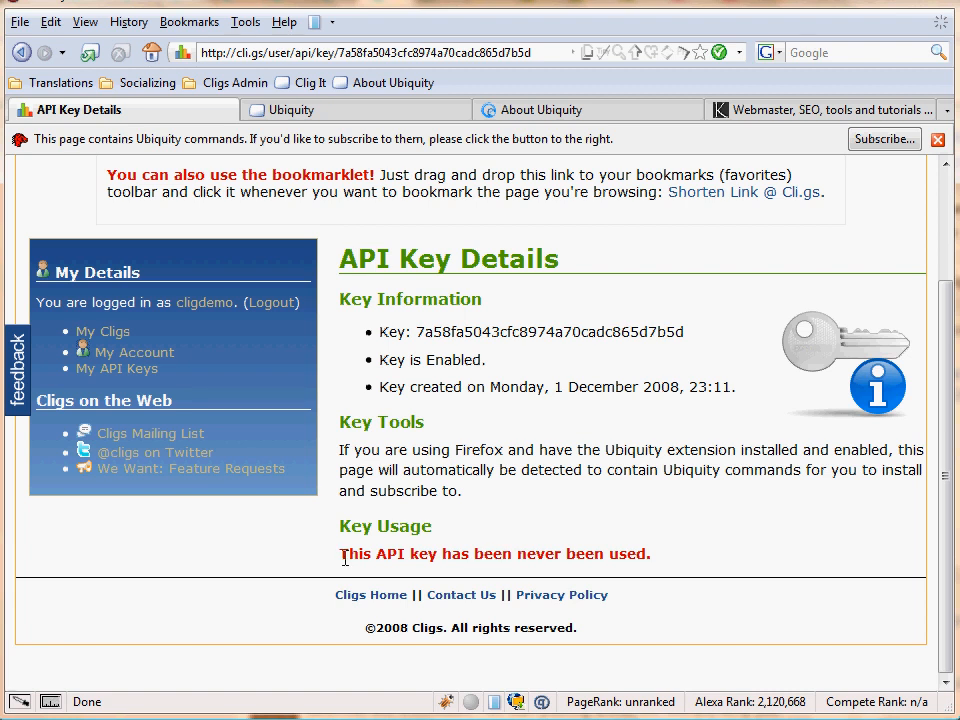
{"action": "left_click_drag", "start_coordinate": [344, 559], "coordinate": [644, 569]}
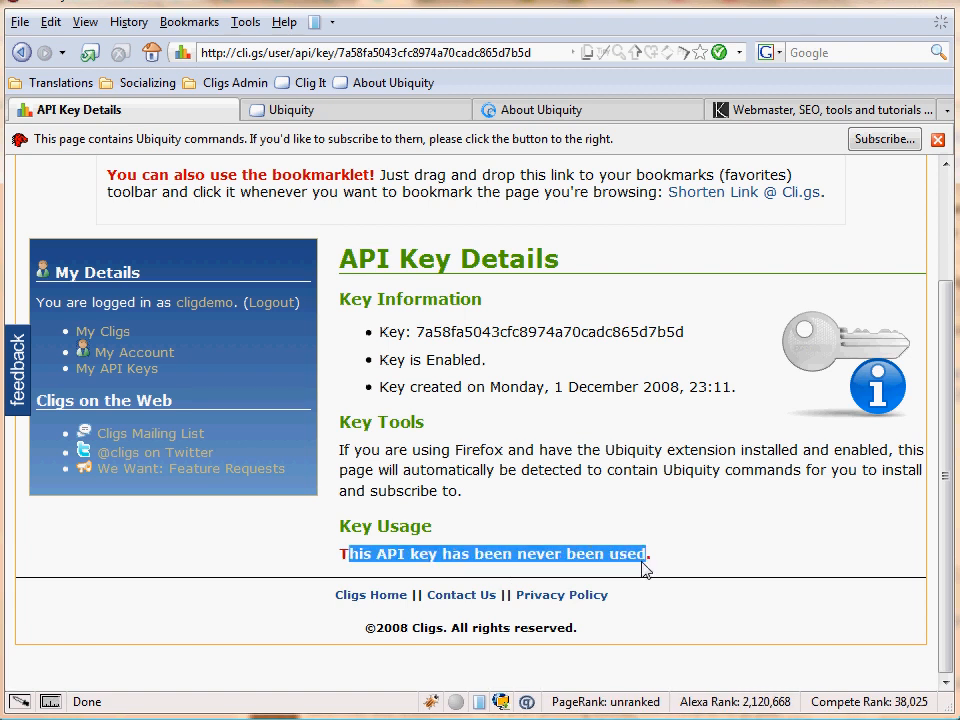
{"action": "left_click", "coordinate": [641, 562]}
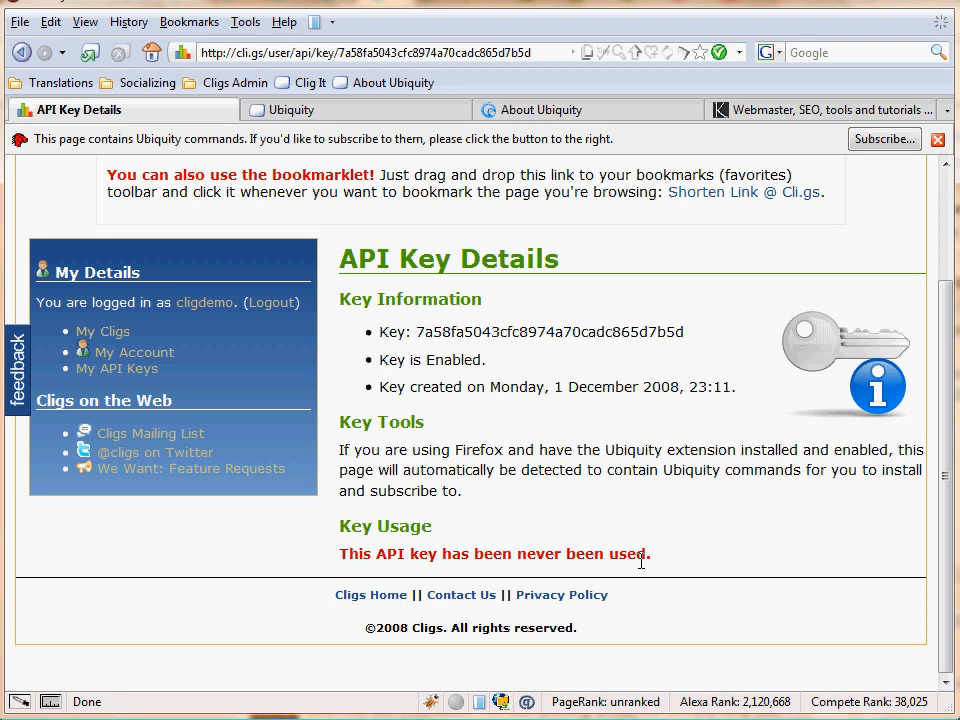
{"action": "scroll", "coordinate": [641, 562], "scroll_direction": "up", "scroll_amount": 3}
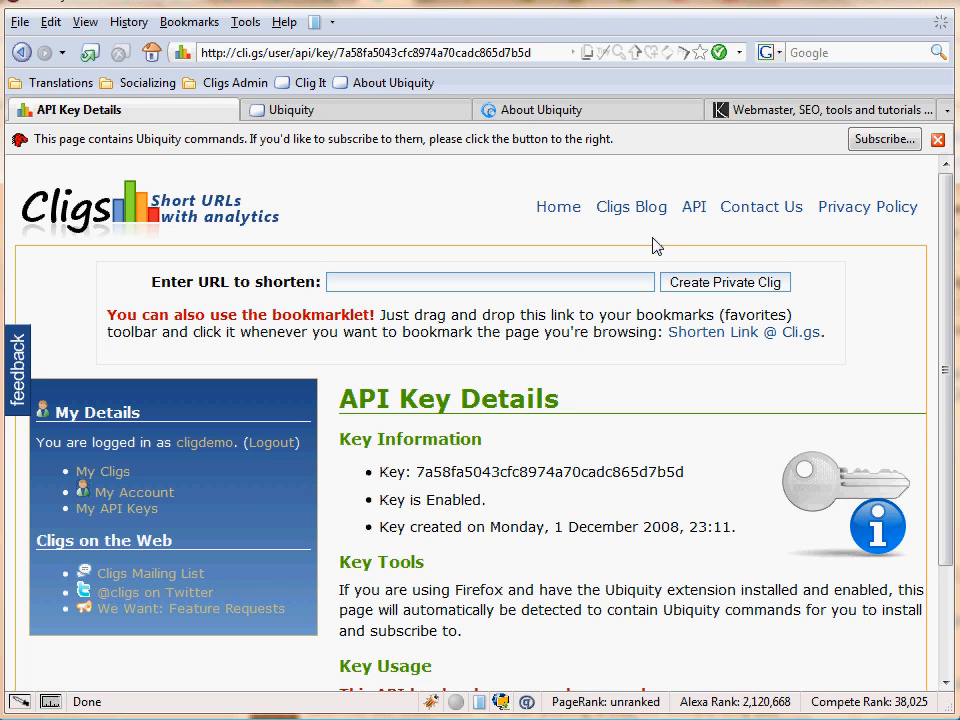
- Start subscribing to the Ubiquity commands offered by the API key details page and review their JavaScript source code
{"action": "left_click", "coordinate": [870, 141]}
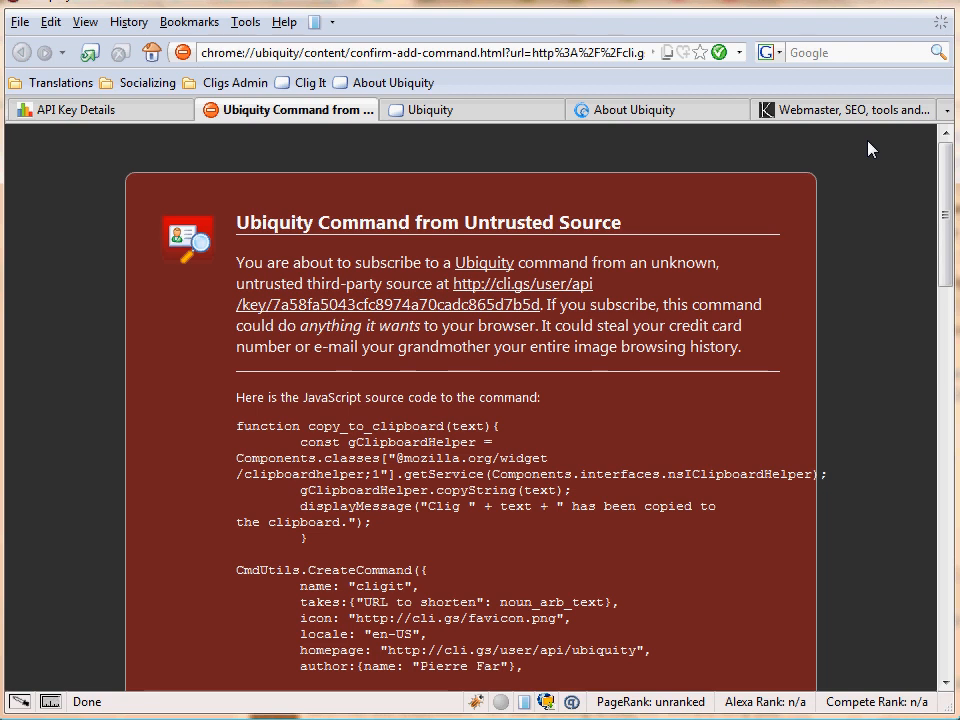
{"action": "scroll", "coordinate": [868, 148], "scroll_direction": "down", "scroll_amount": 3}
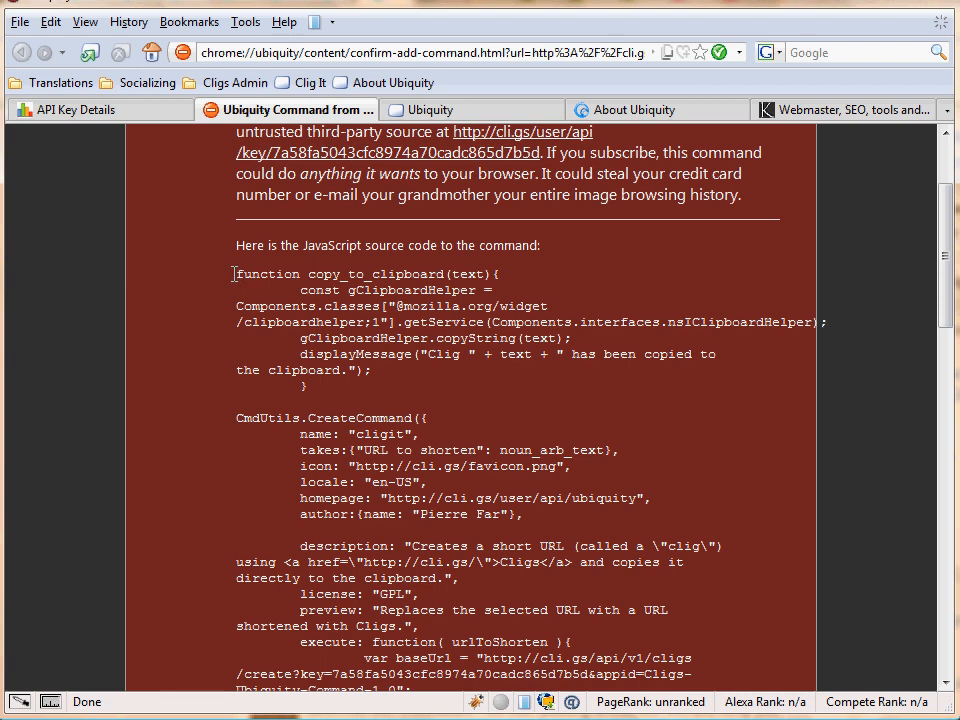
{"action": "left_click_drag", "start_coordinate": [236, 275], "coordinate": [393, 700]}
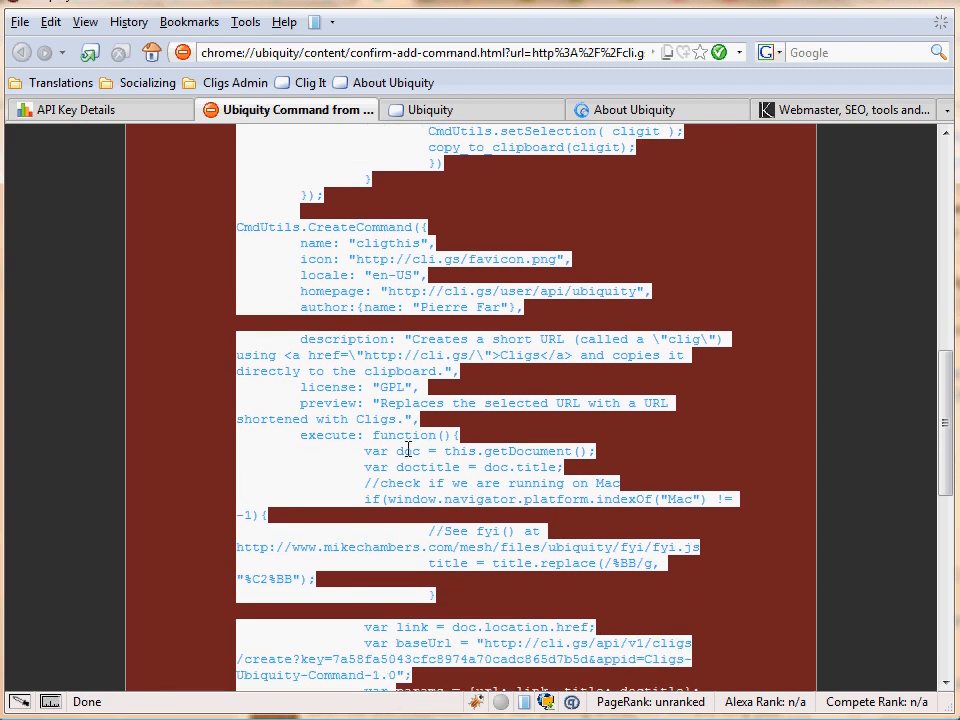
{"action": "double_click", "coordinate": [410, 447]}
{"action": "scroll", "coordinate": [408, 449], "scroll_direction": "down", "scroll_amount": 7}
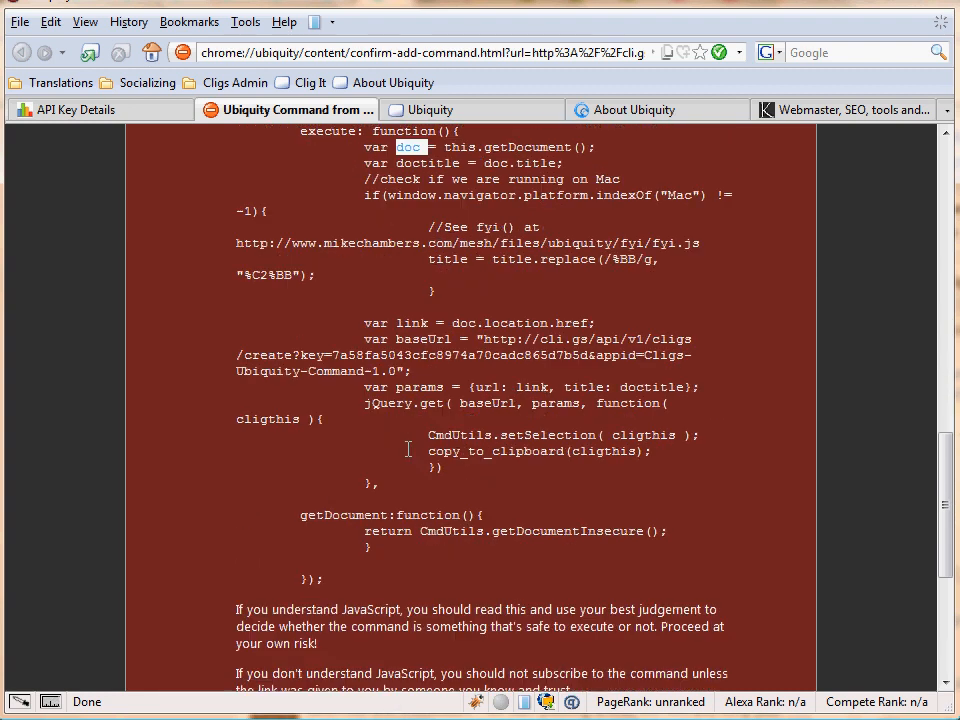
{"action": "scroll", "coordinate": [408, 449], "scroll_direction": "down", "scroll_amount": 5}
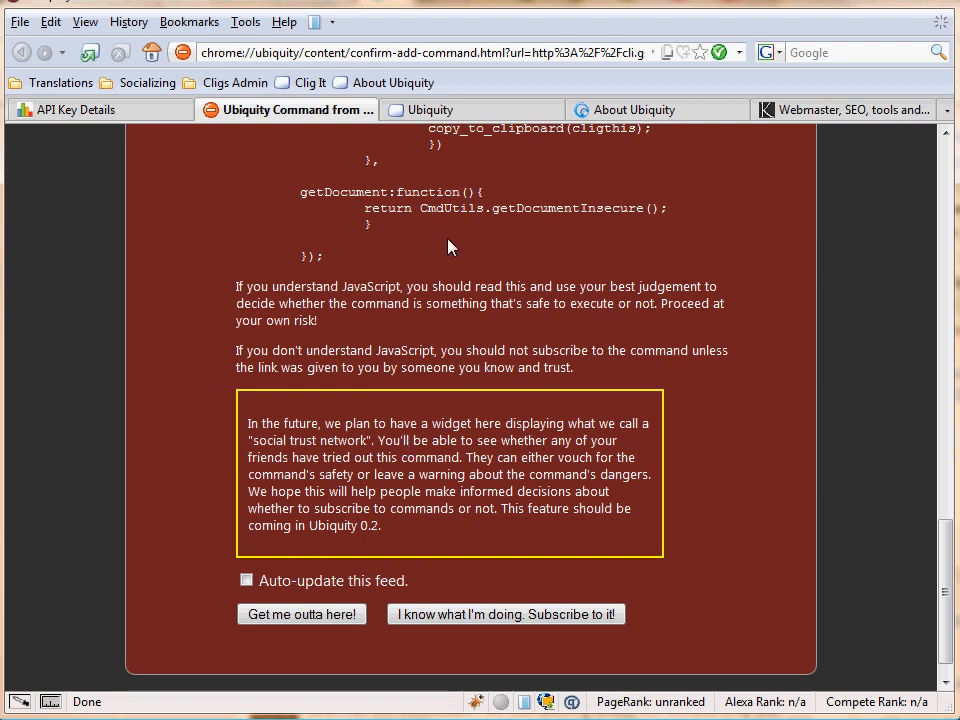
- Enable auto-update for the command feed, subscribe to it despite the untrusted source, and close the subscription page
{"action": "left_click", "coordinate": [270, 588]}
{"action": "scroll", "coordinate": [268, 588], "scroll_direction": "down", "scroll_amount": 2}
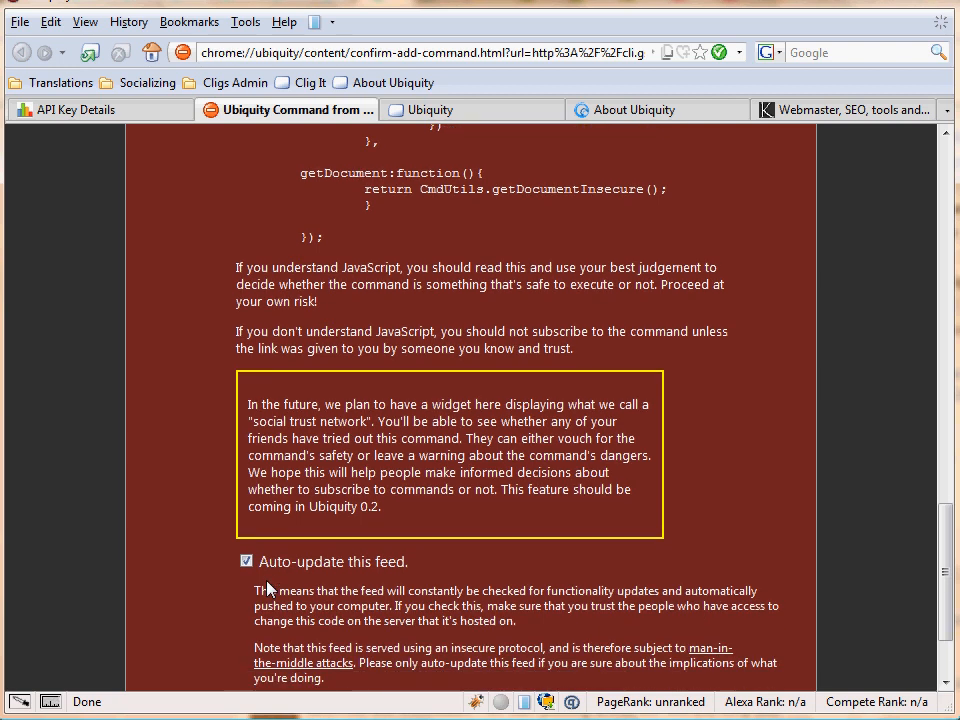
{"action": "scroll", "coordinate": [268, 590], "scroll_direction": "down", "scroll_amount": 1}
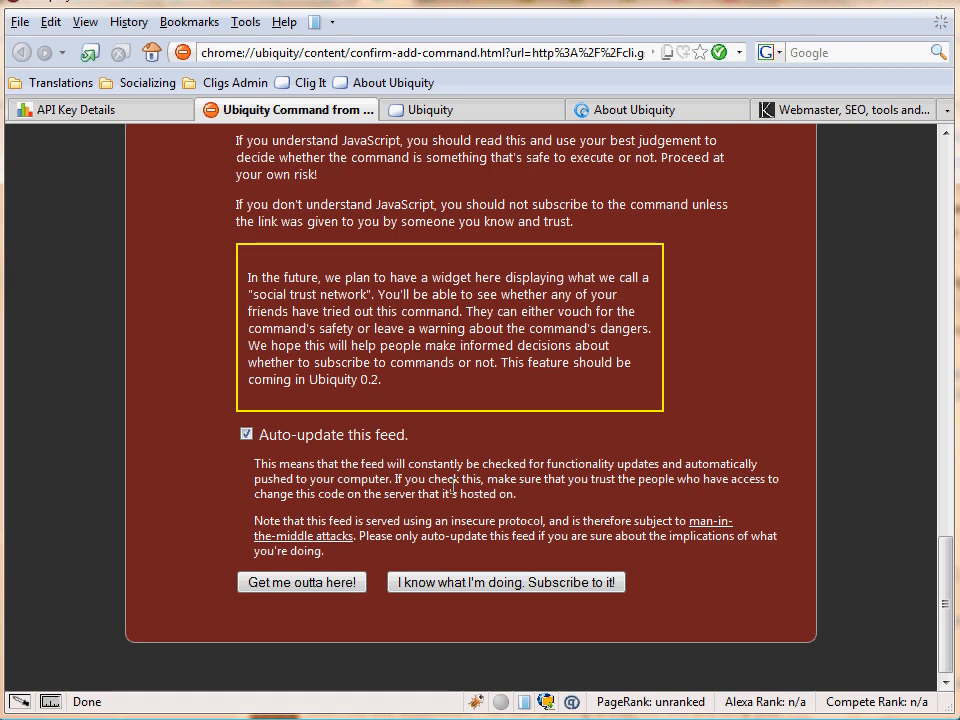
{"action": "left_click", "coordinate": [488, 582]}
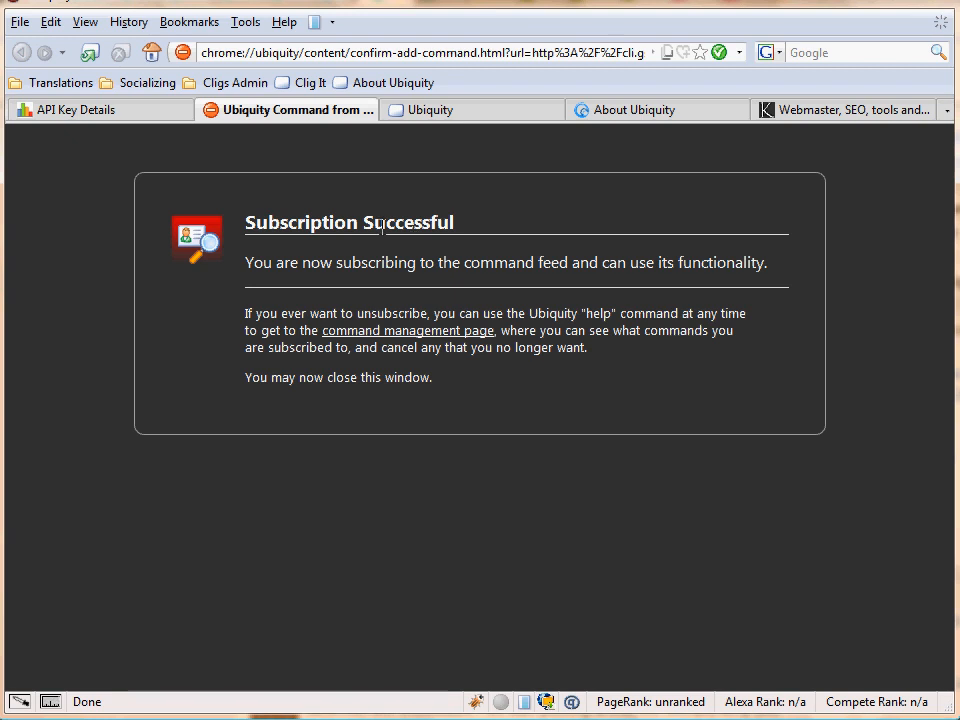
{"action": "key", "text": "ctrl+w"}
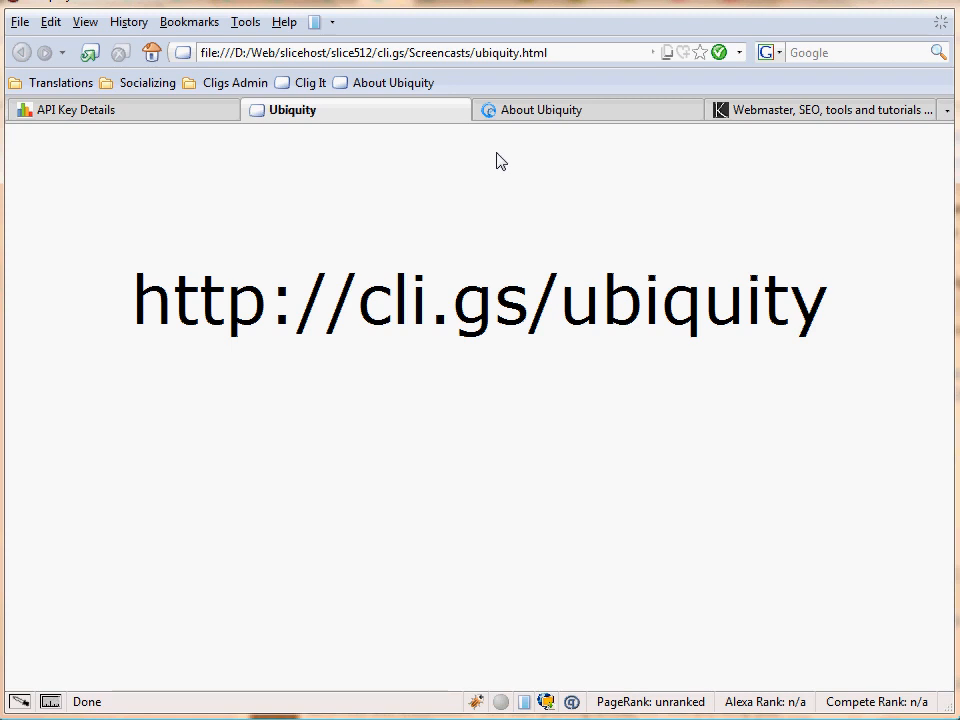
- Check the Ubiquity hotkey on the About Ubiquity page and briefly bring up the command prompt with it
{"action": "left_click", "coordinate": [520, 118]}
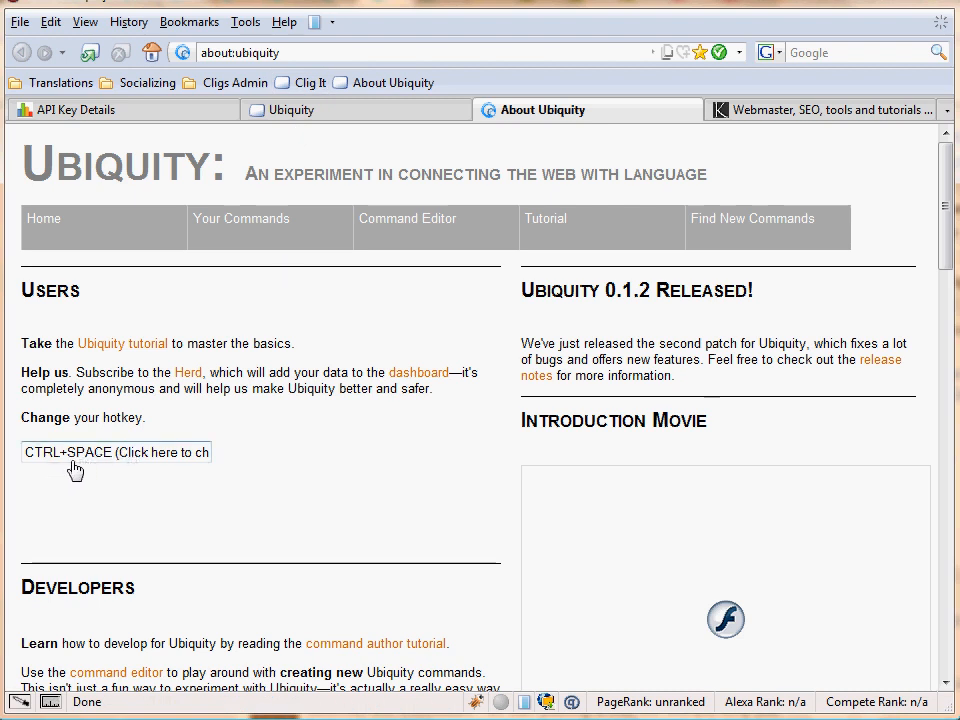
{"action": "key", "text": "ctrl+space"}
{"action": "key", "text": "BackSpace"}
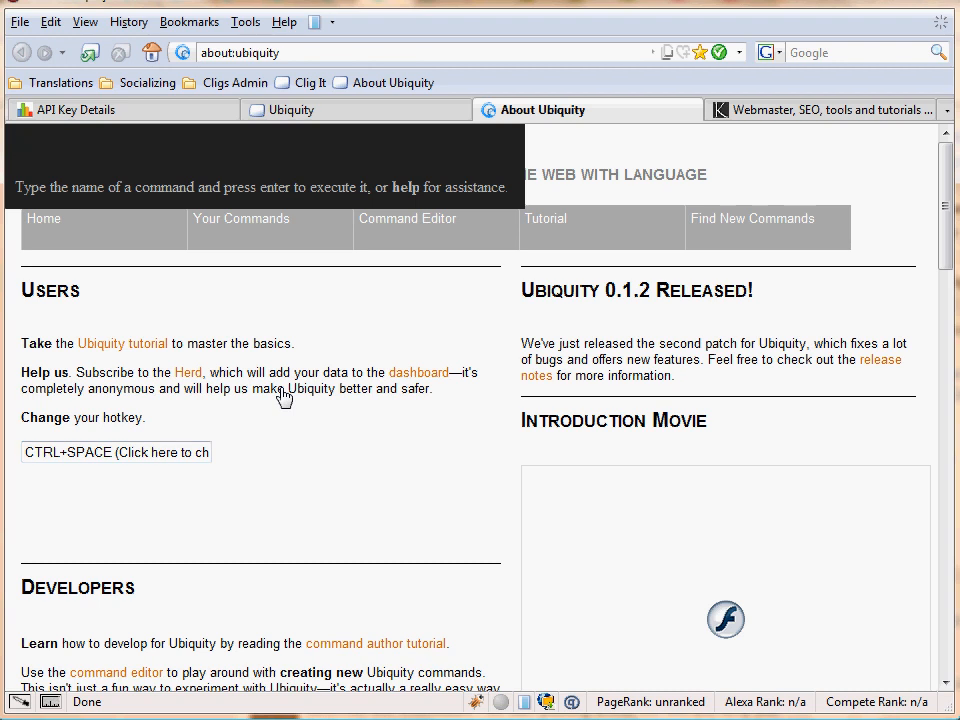
{"action": "key", "text": "Escape"}
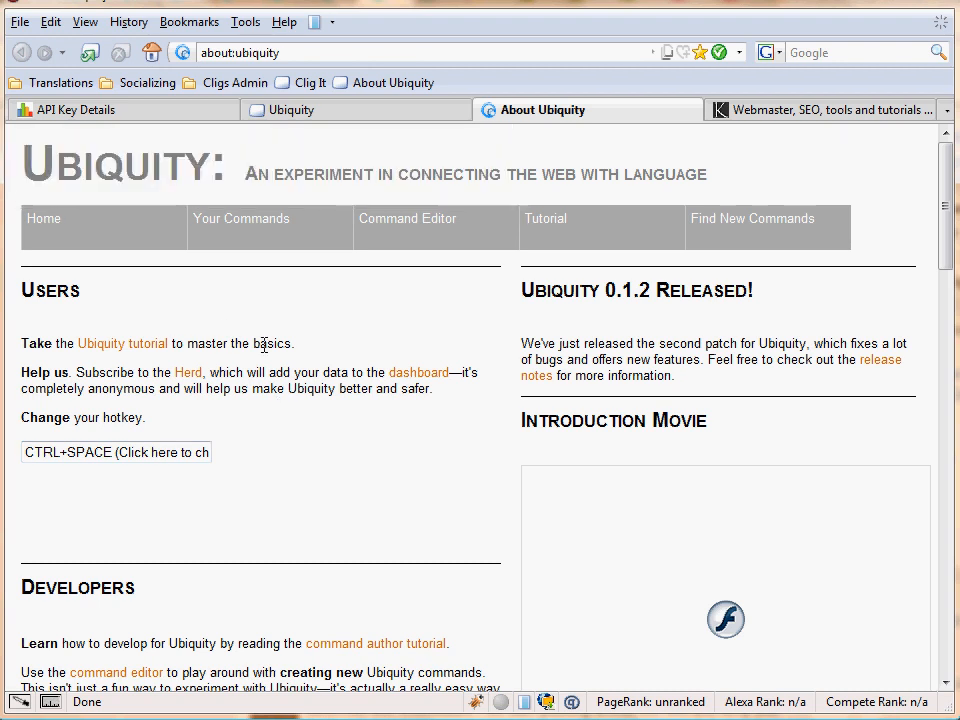
- Run the Ubiquity command "cligthis" on the ekstreme.com home page to create a short URL for it
{"action": "left_click", "coordinate": [785, 117]}
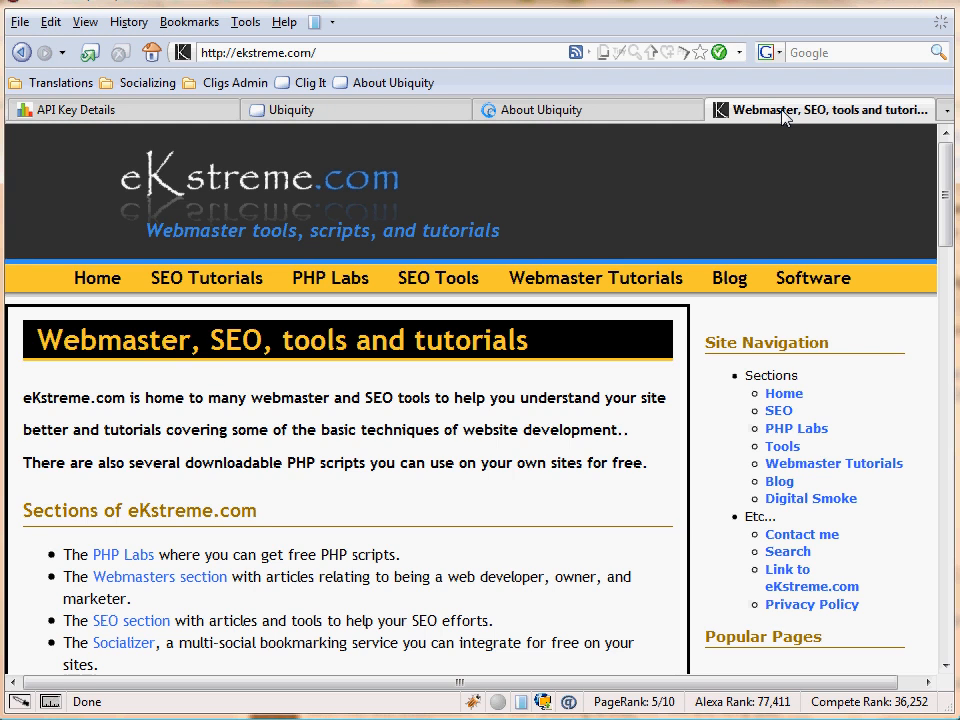
{"action": "key", "text": "ctrl+space"}
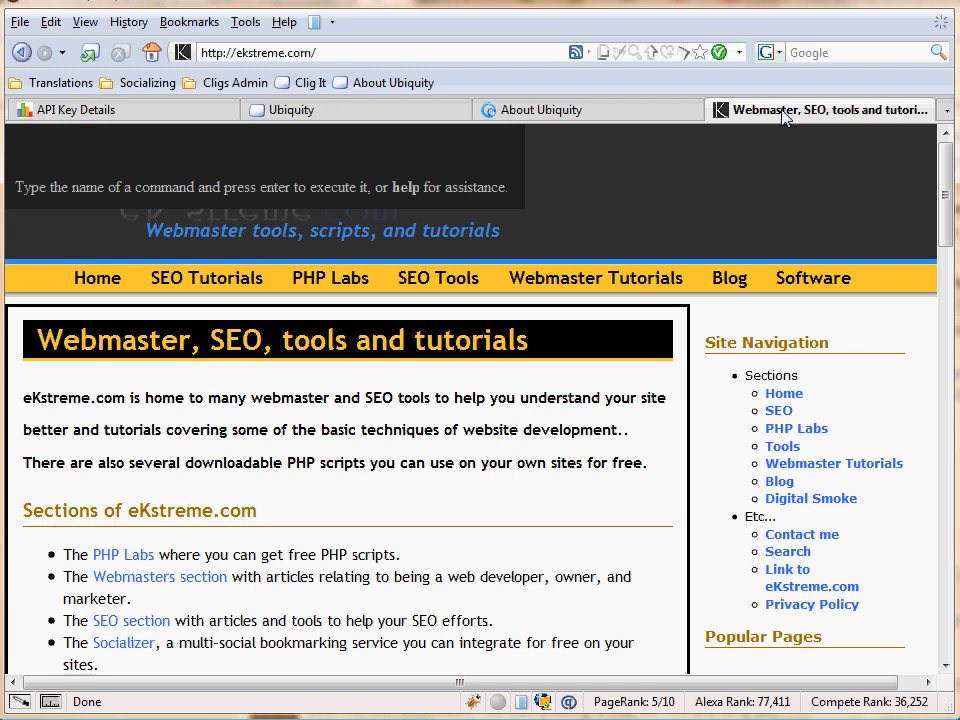
{"action": "type", "text": "cl"}
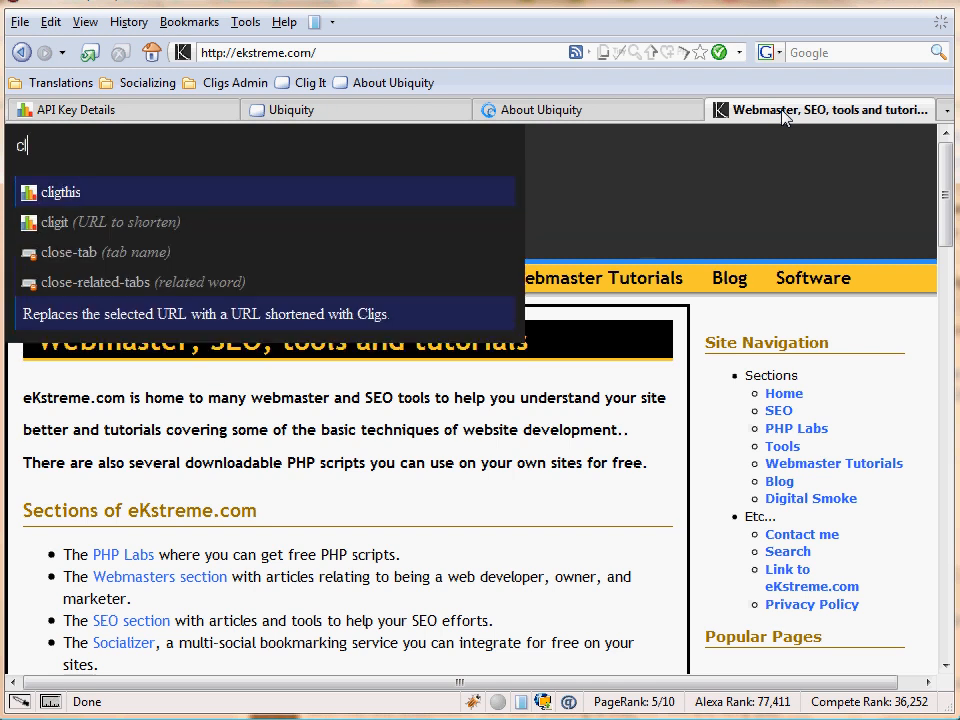
{"action": "type", "text": "igthis"}
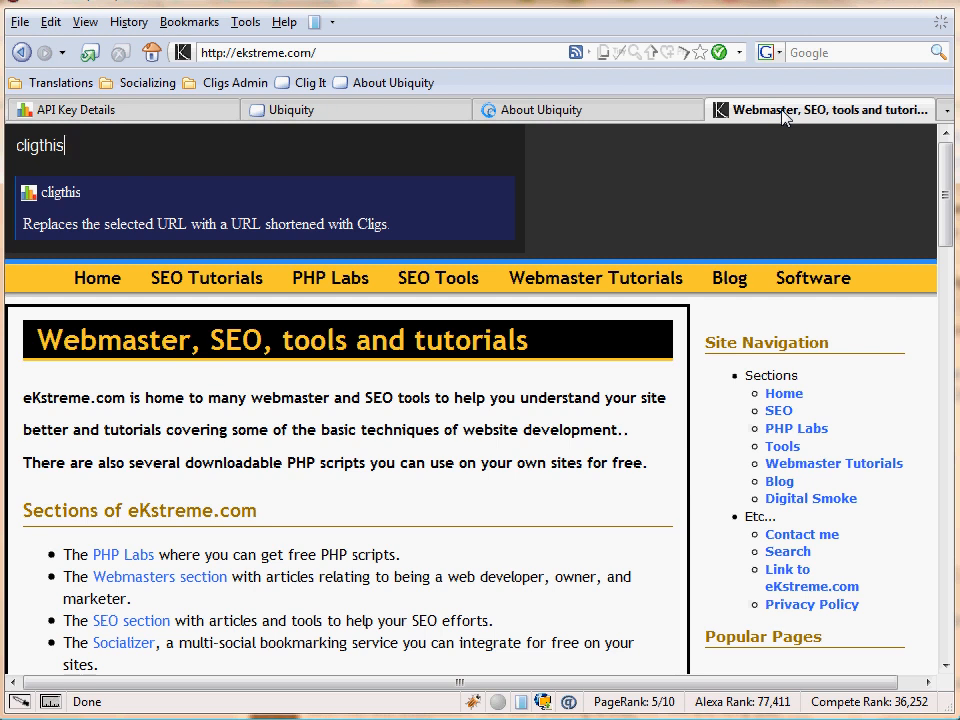
{"action": "key", "text": "Return"}
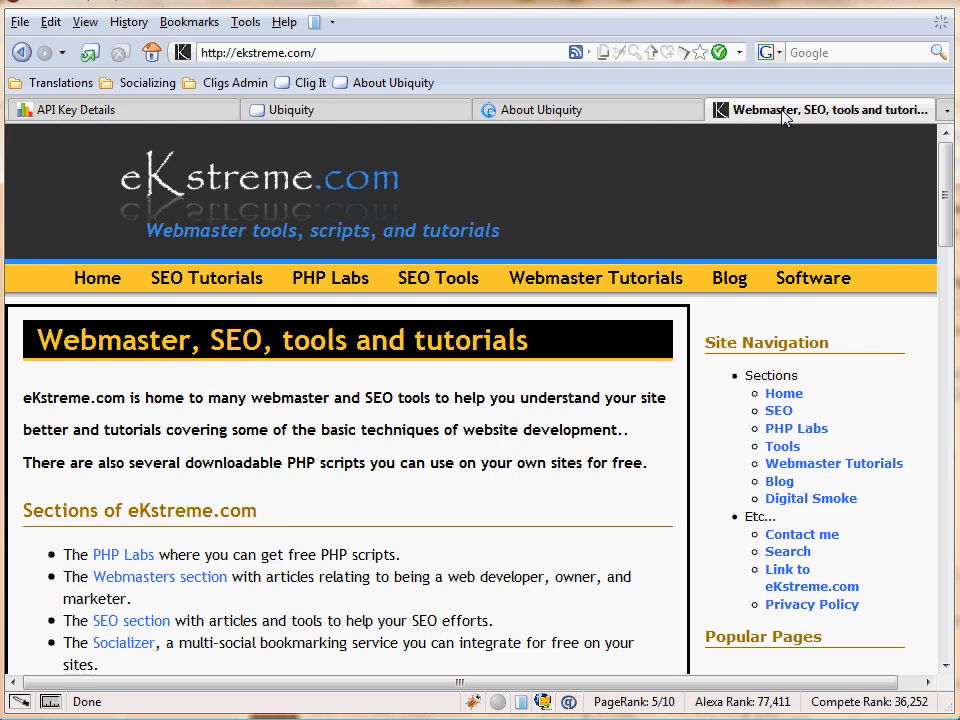
{"action": "key", "text": "ctrl+t"}
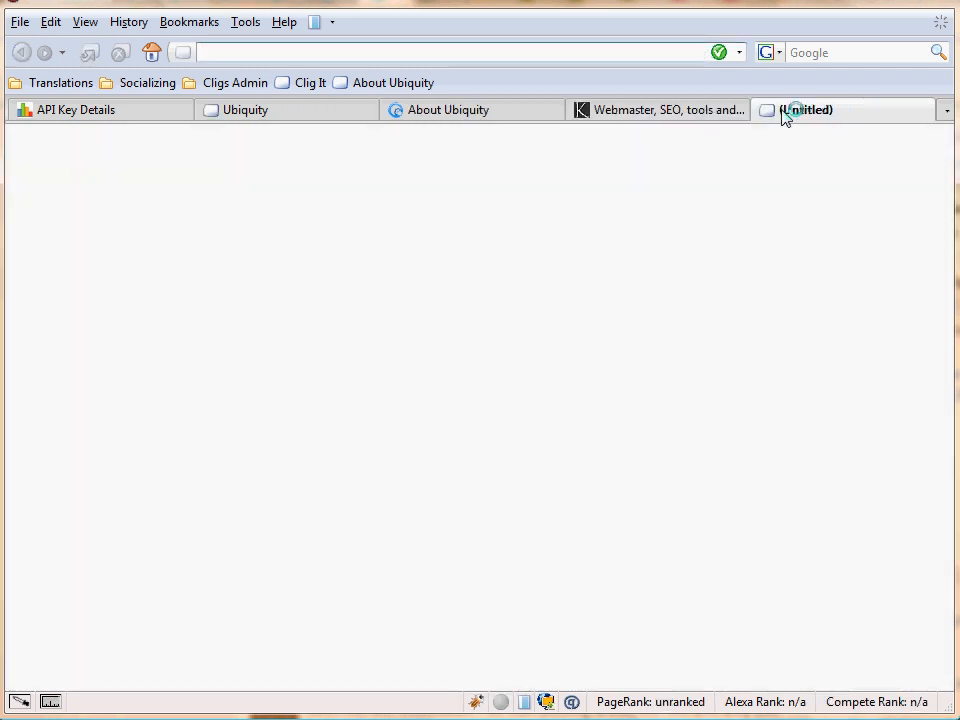
{"action": "type", "text": "http://cli.gs/vjaG97"}
{"action": "key", "text": "Return"}
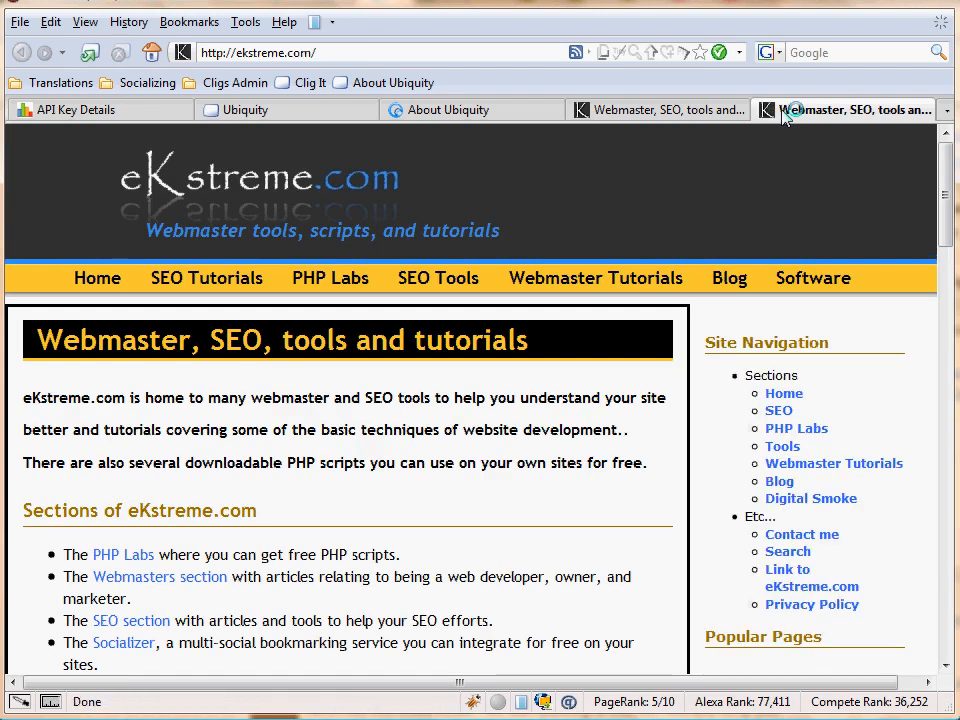
{"action": "middle_click", "coordinate": [785, 115]}
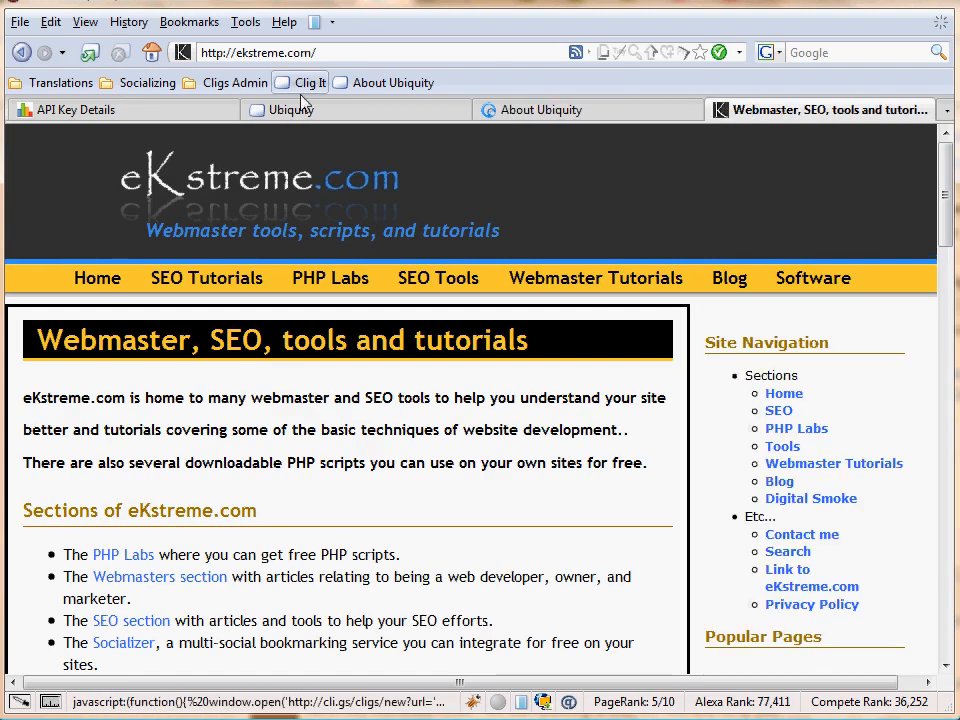
- Open the My Cligs page of the Cligs account and check the table of newest created cligs
{"action": "left_click", "coordinate": [228, 113]}
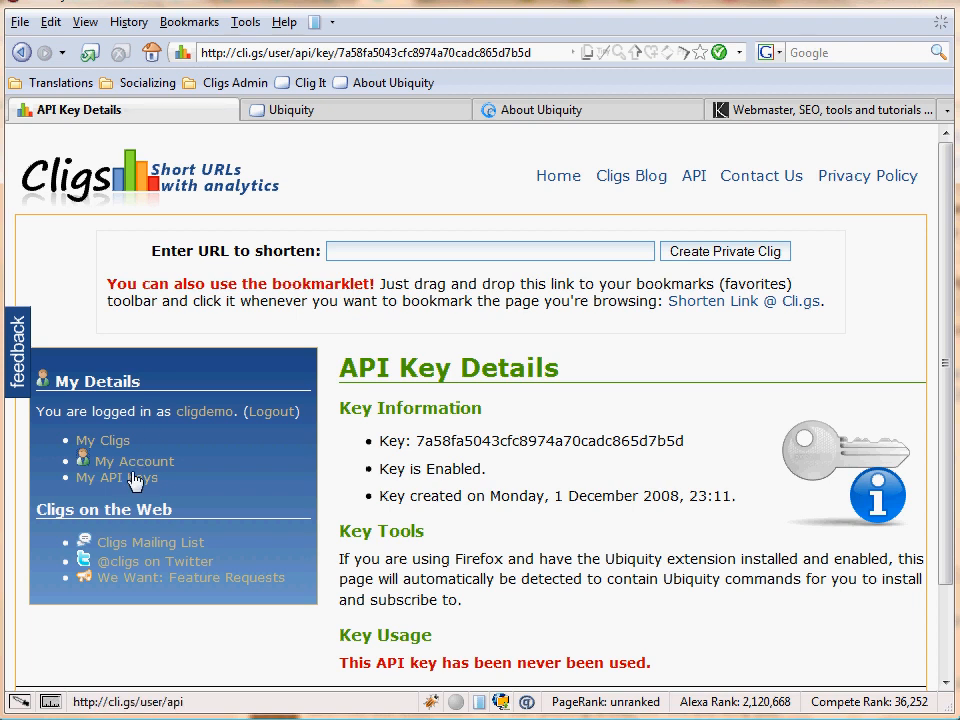
{"action": "left_click", "coordinate": [95, 440]}
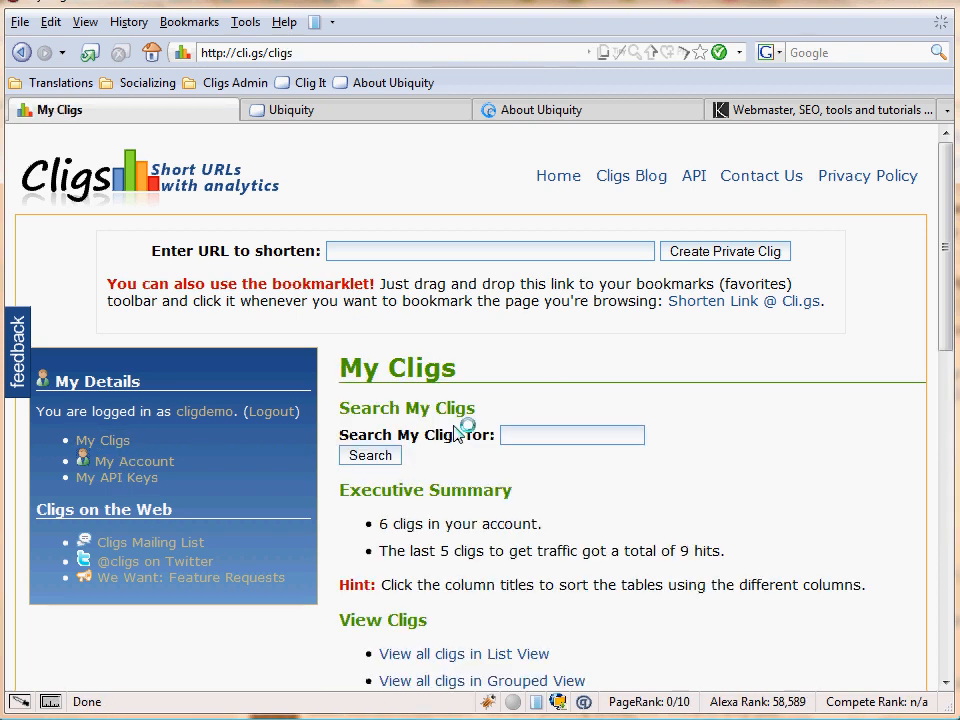
{"action": "scroll", "coordinate": [460, 425], "scroll_direction": "down", "scroll_amount": 9}
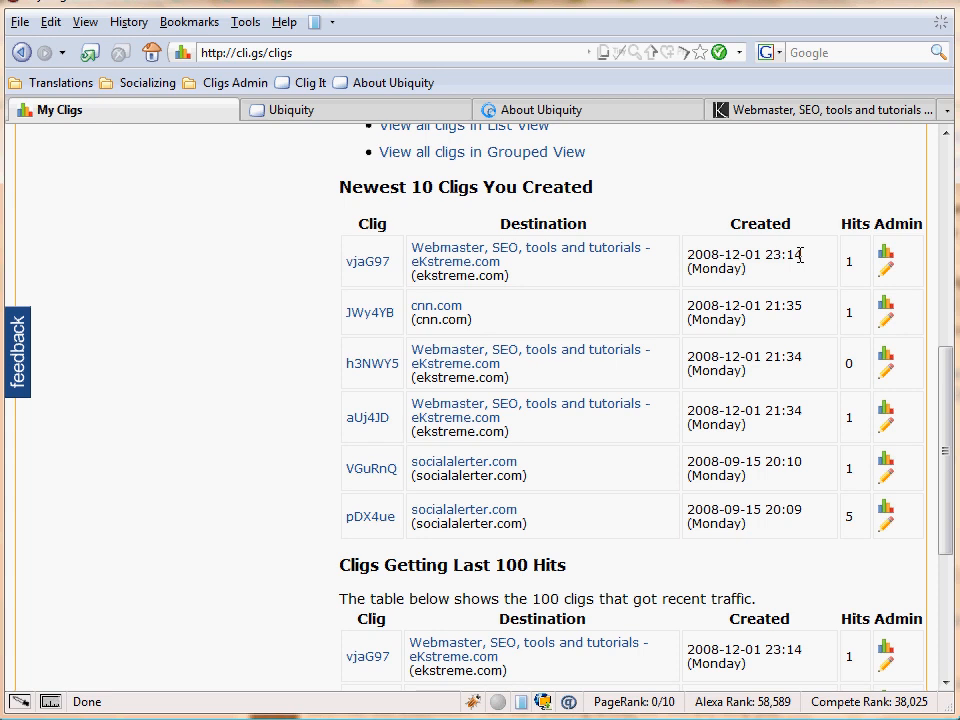
{"action": "scroll", "coordinate": [800, 255], "scroll_direction": "up", "scroll_amount": 10}
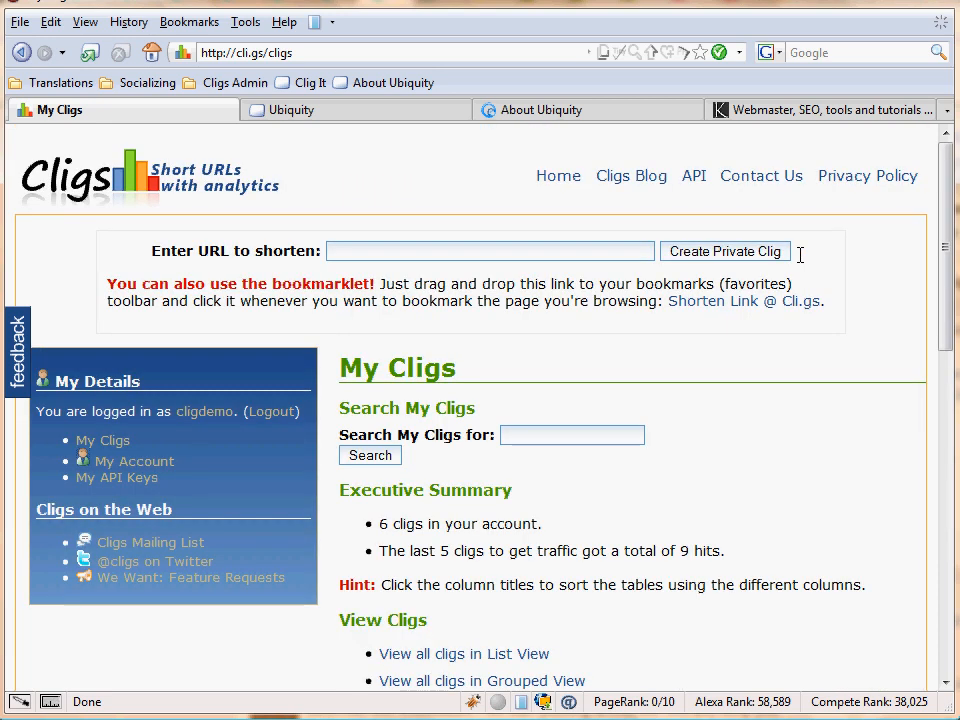
{"action": "key", "text": "Page_Down"}
{"action": "key", "text": "Page_Up"}
{"action": "key", "text": "ctrl+space"}
{"action": "type", "text": "cligit"}
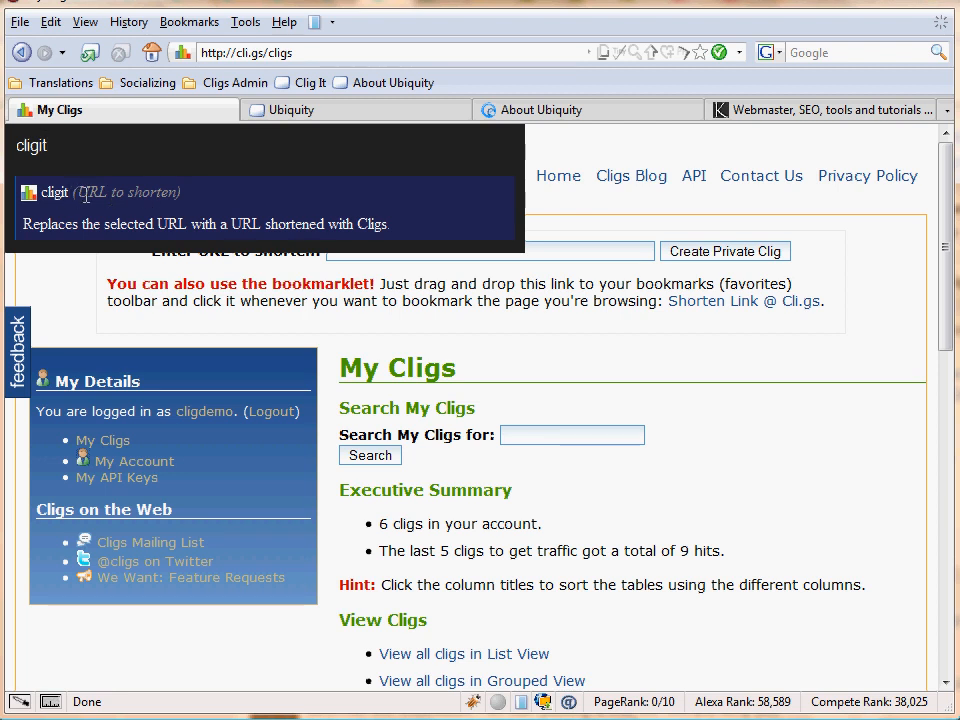
{"action": "type", "text": "http:/"}
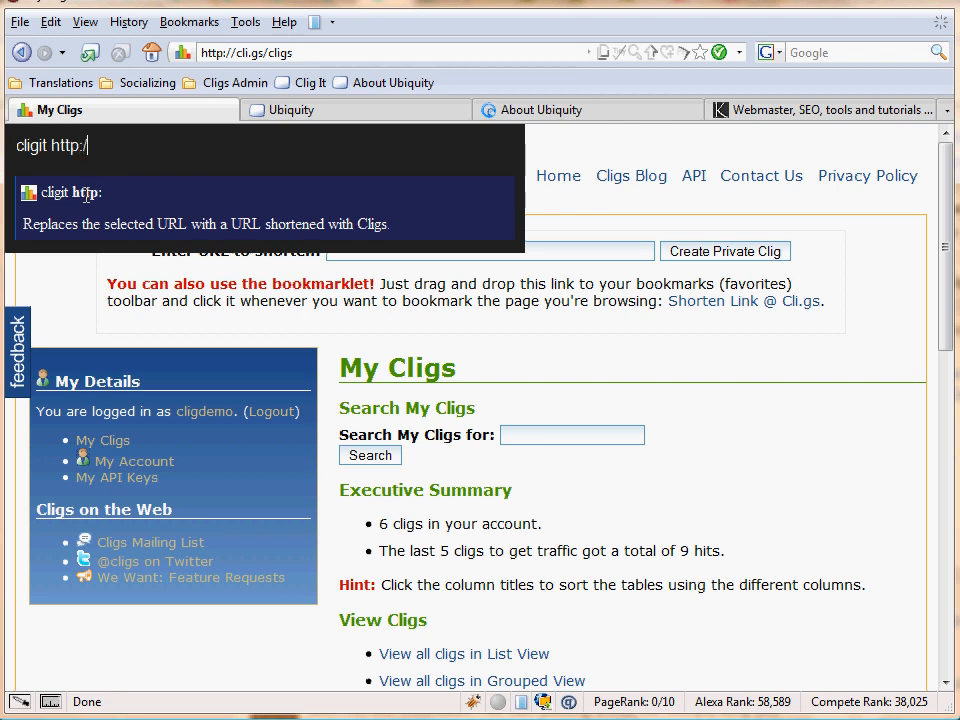
{"action": "type", "text": "/www.cnn.com/"}
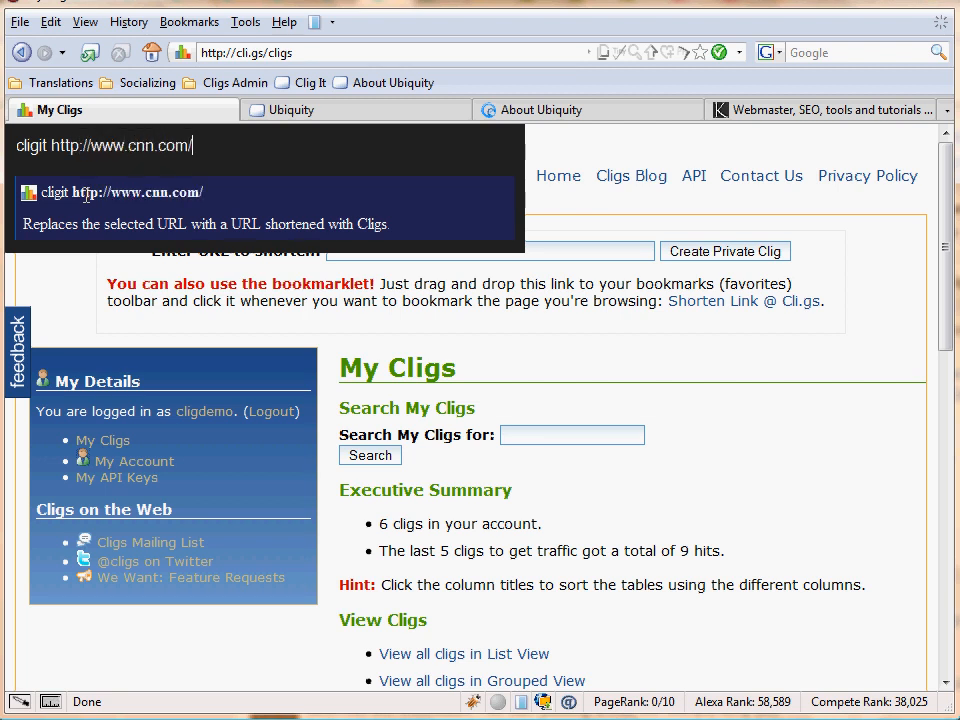
{"action": "key", "text": "Return"}
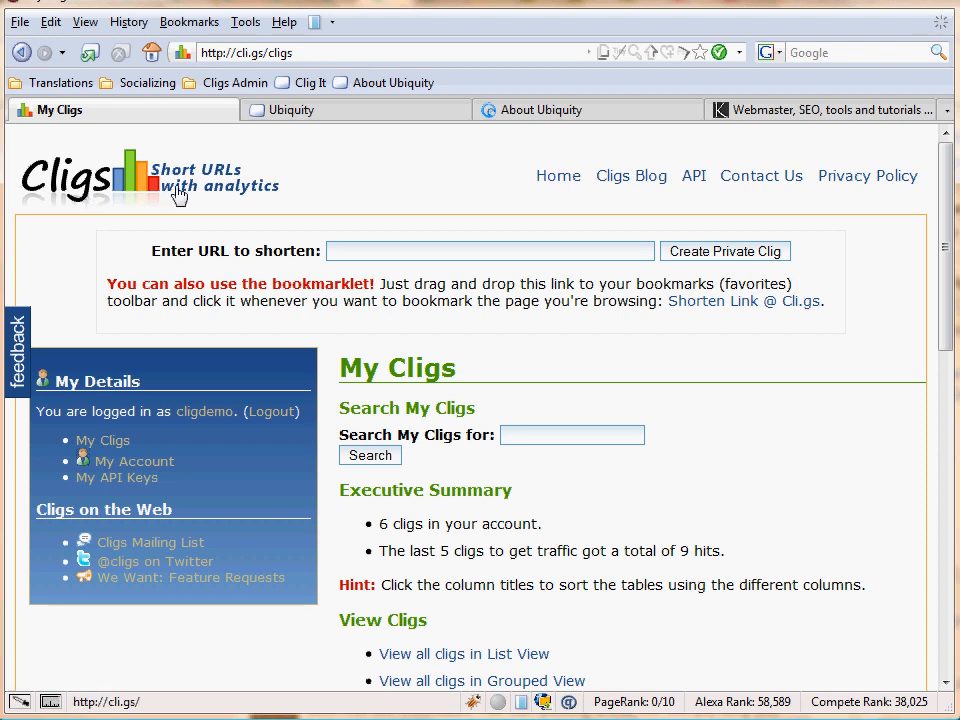
{"action": "left_click", "coordinate": [752, 121]}
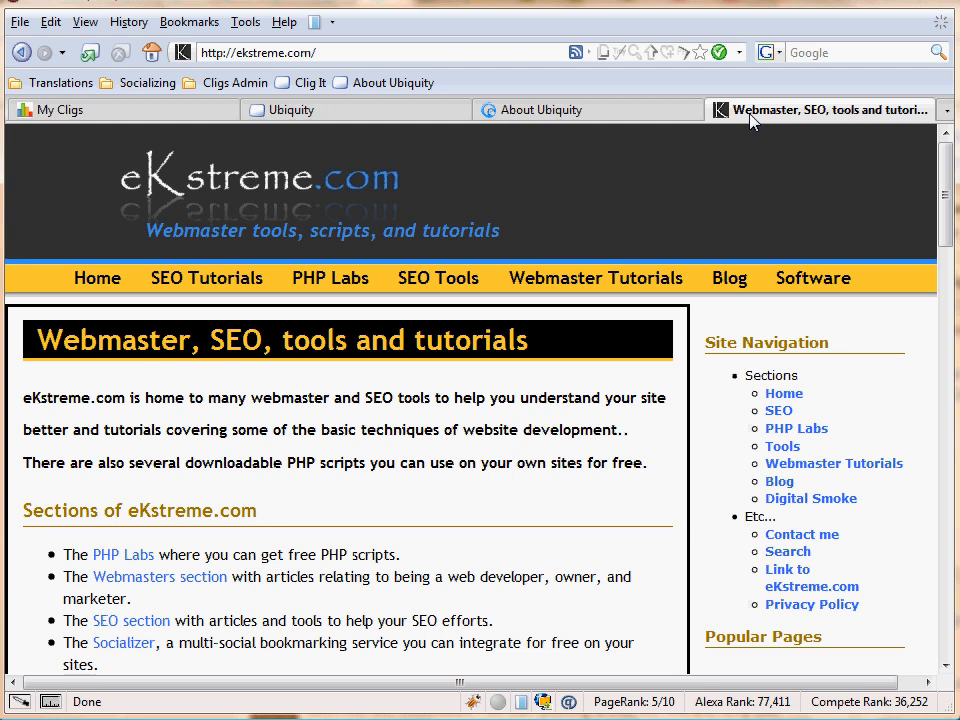
{"action": "left_click", "coordinate": [475, 50]}
{"action": "type", "text": "http://cli.gs/5M1hAN"}
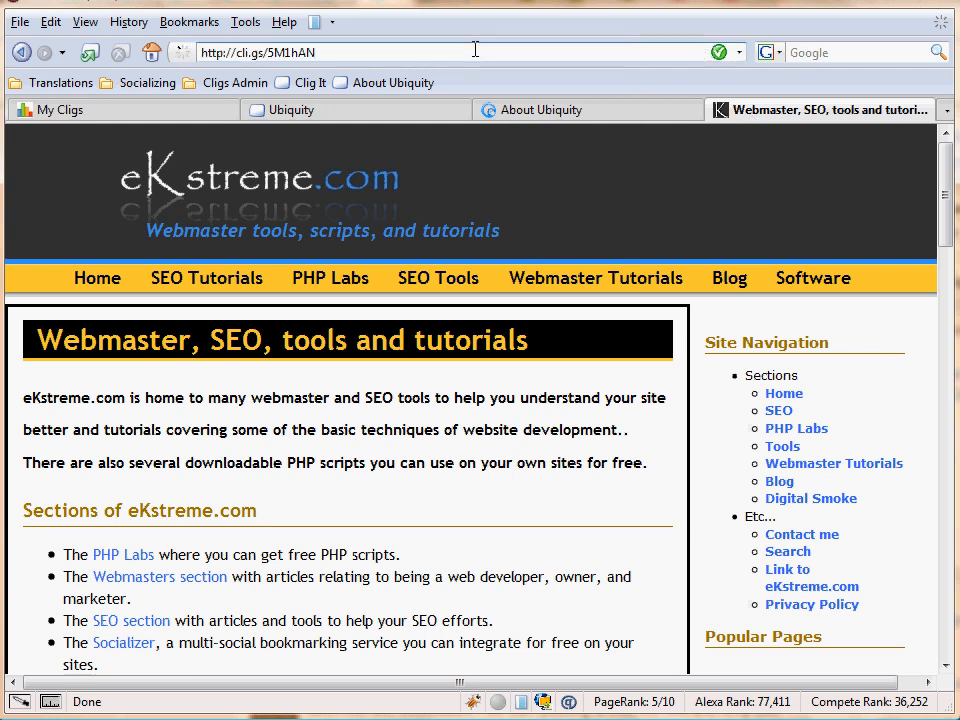
{"action": "key", "text": "Return"}
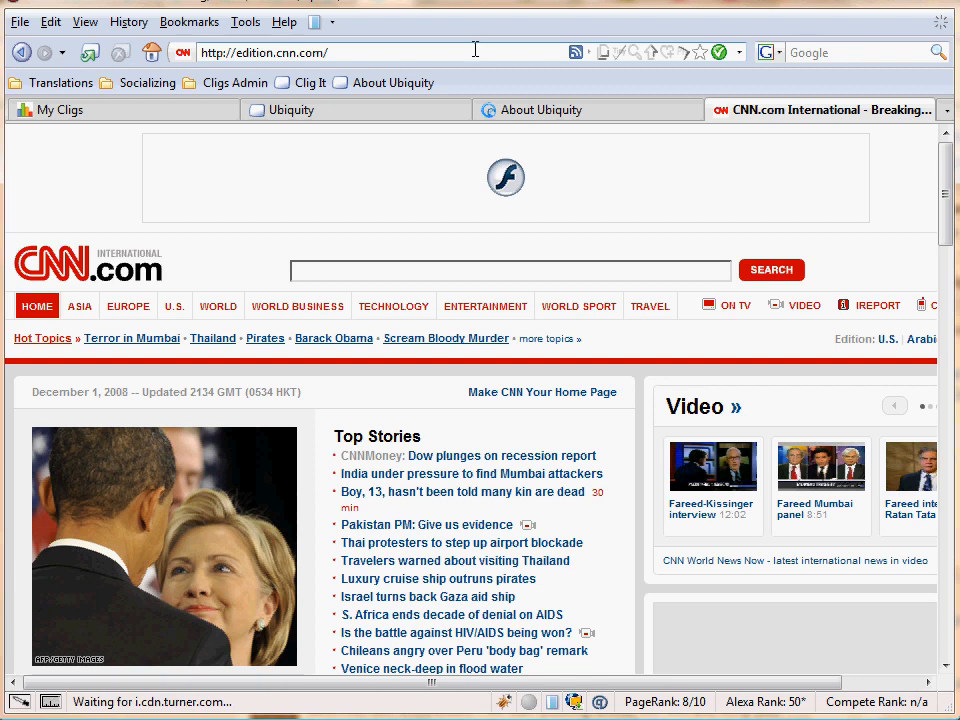
{"action": "key", "text": "ctrl+w"}
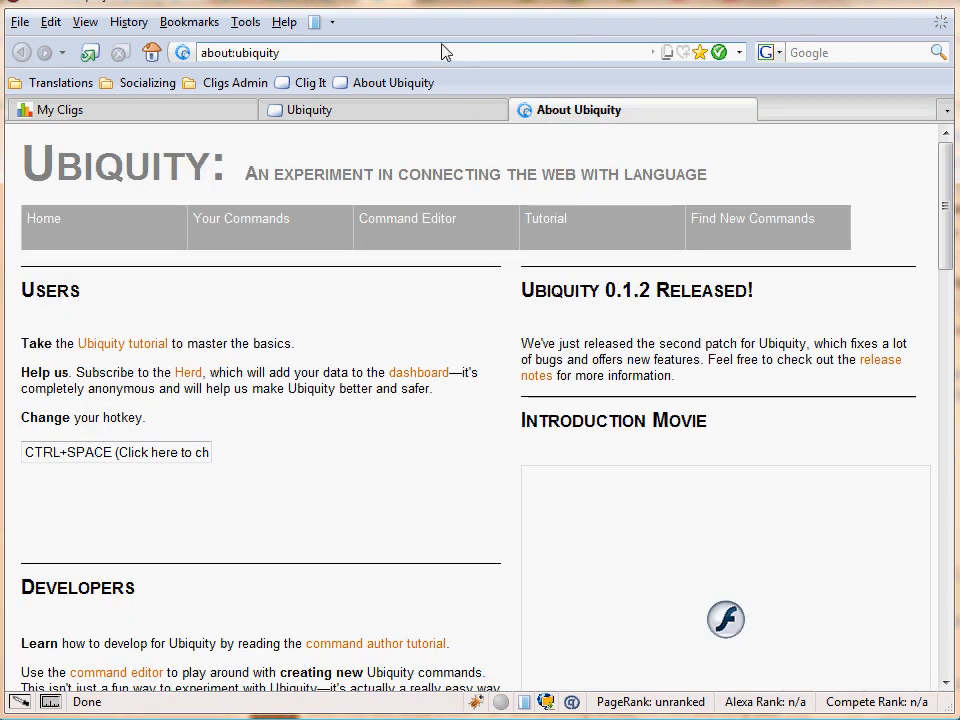
- Open the info page of the last key in the Cligs account's API key list and go to its usage section
{"action": "left_click", "coordinate": [224, 110]}
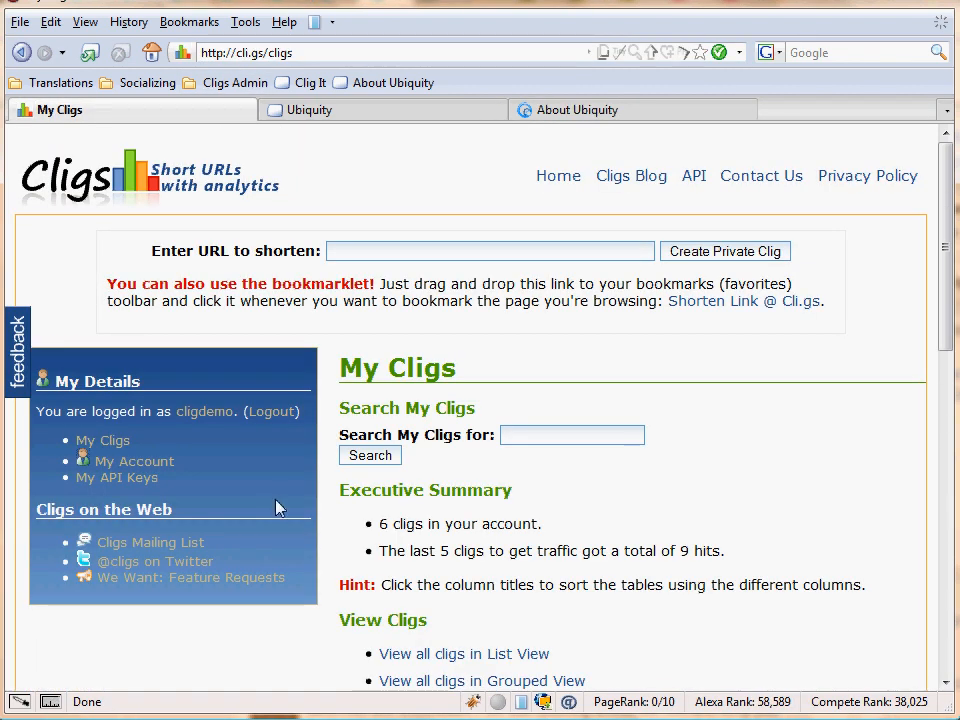
{"action": "left_click", "coordinate": [150, 487]}
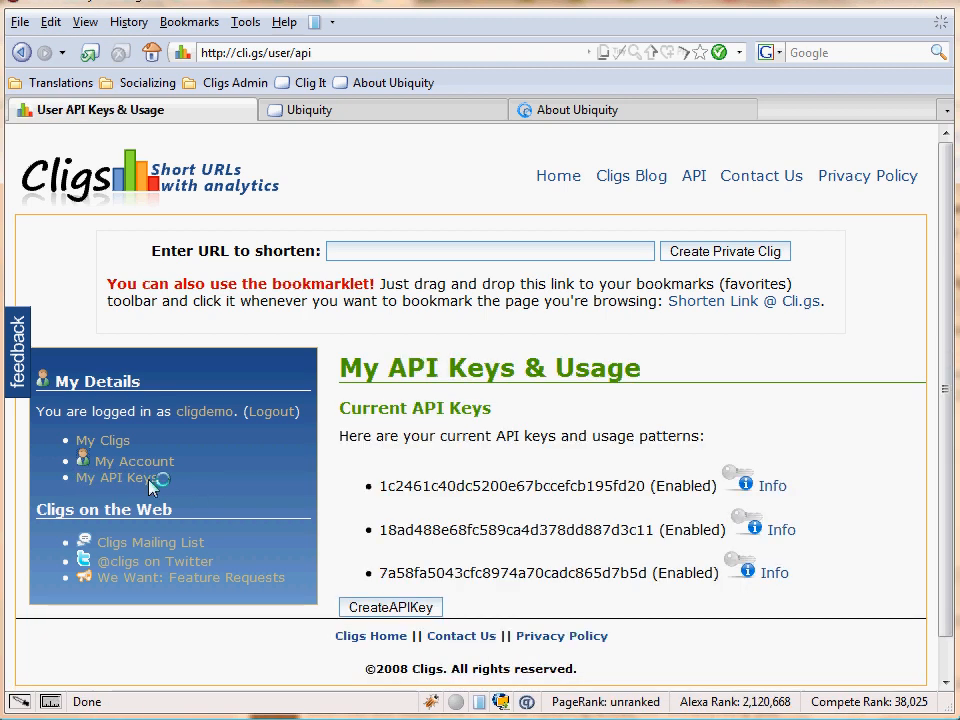
{"action": "left_click", "coordinate": [755, 578]}
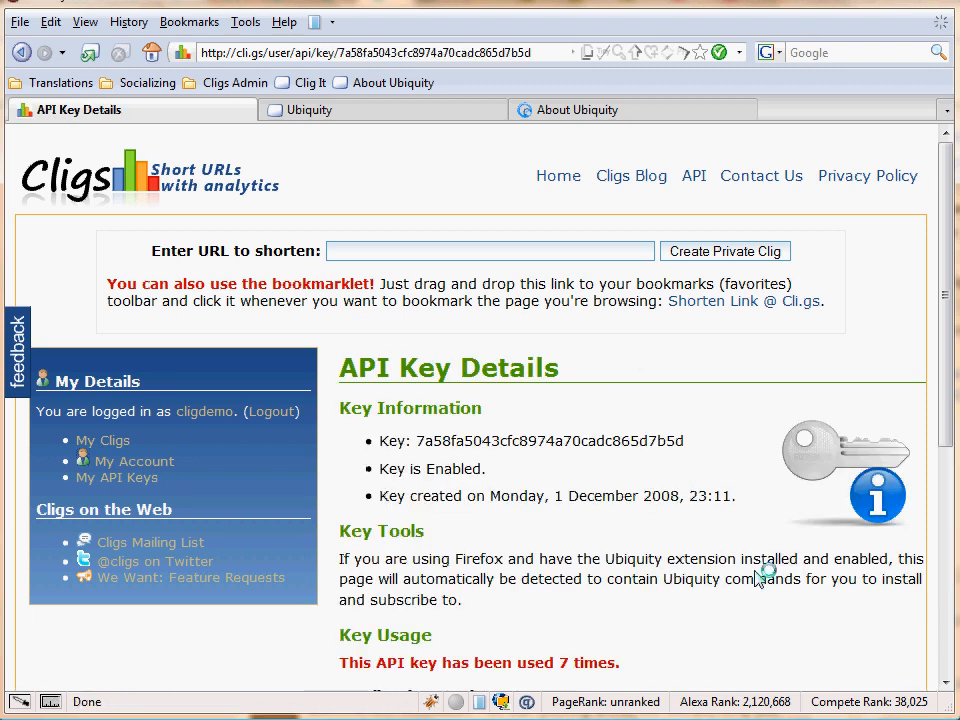
{"action": "scroll", "coordinate": [757, 578], "scroll_direction": "down", "scroll_amount": 7}
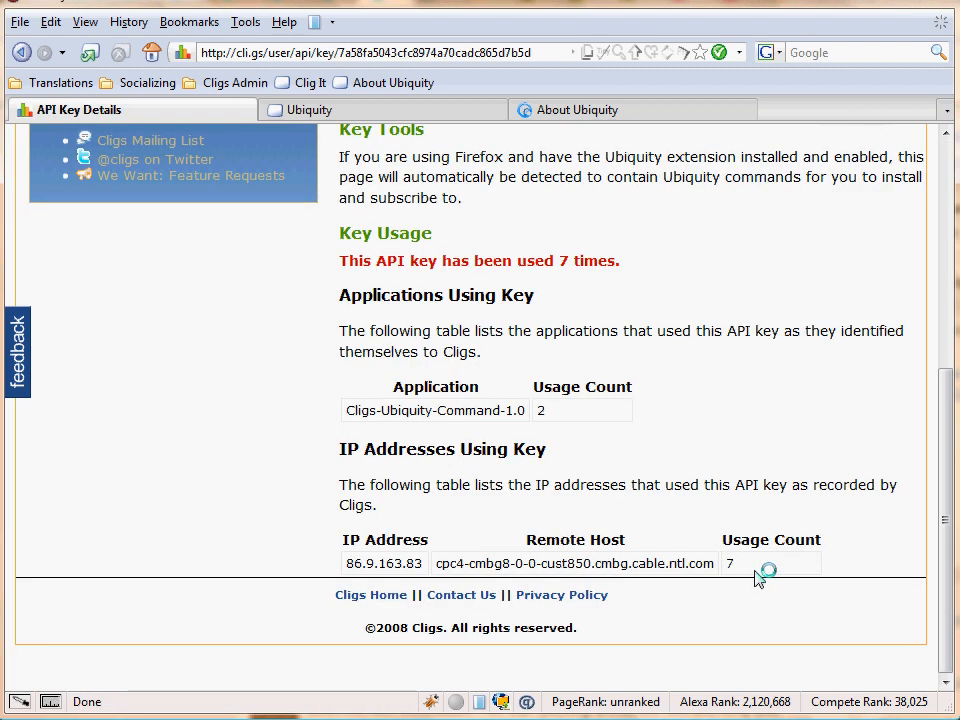
- Examine the API key's total usage and compare it with the usage count of the Cligs-Ubiquity-Command-1.0 application
{"action": "triple_click", "coordinate": [549, 260]}
{"action": "left_click", "coordinate": [549, 260]}
{"action": "left_click_drag", "start_coordinate": [340, 260], "coordinate": [617, 261]}
{"action": "left_click", "coordinate": [625, 273]}
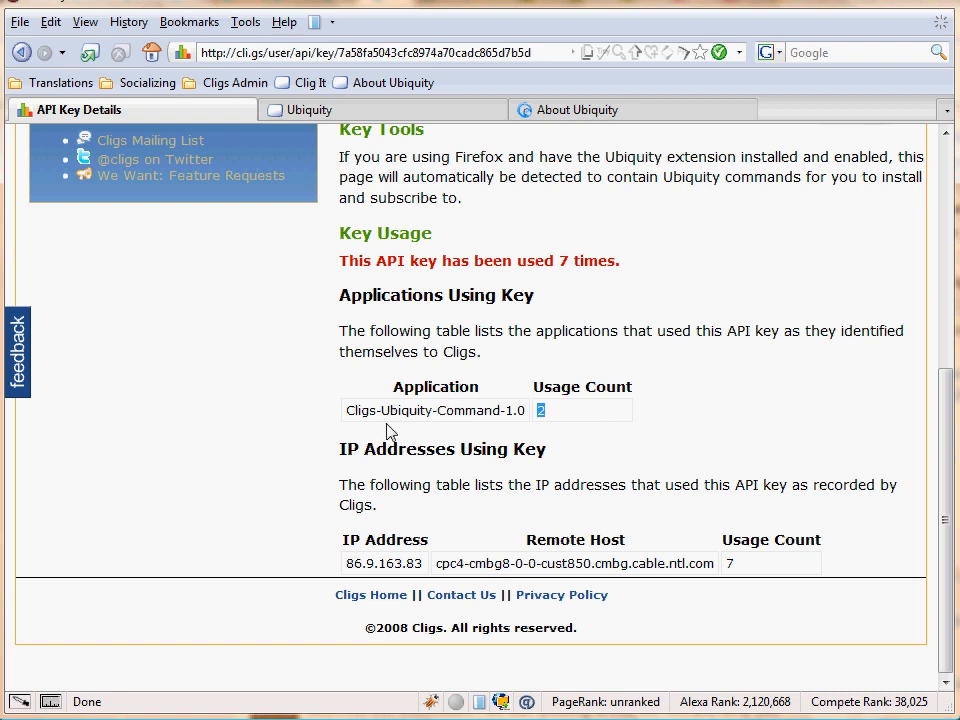
{"action": "left_click_drag", "start_coordinate": [345, 408], "coordinate": [525, 410]}
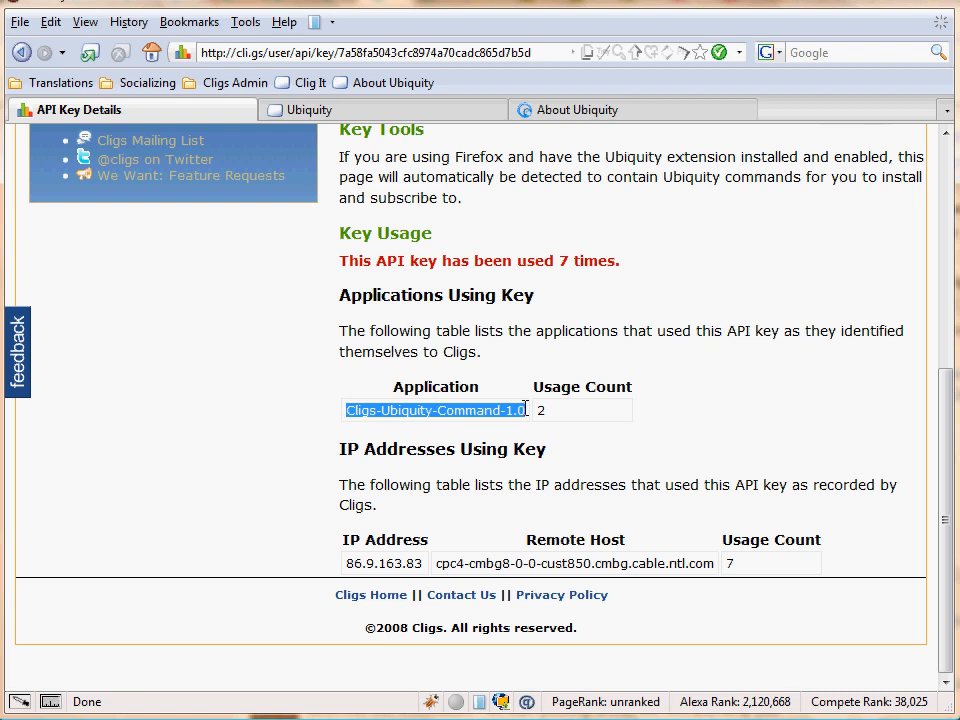
{"action": "left_click", "coordinate": [525, 410]}
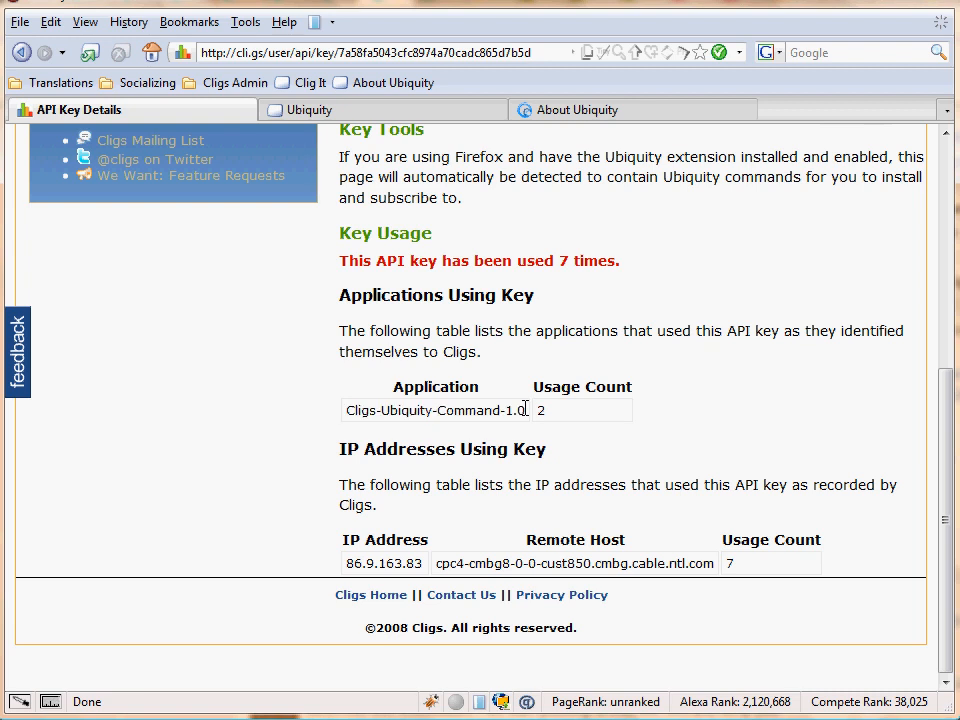
{"action": "left_click_drag", "start_coordinate": [525, 408], "coordinate": [351, 416]}
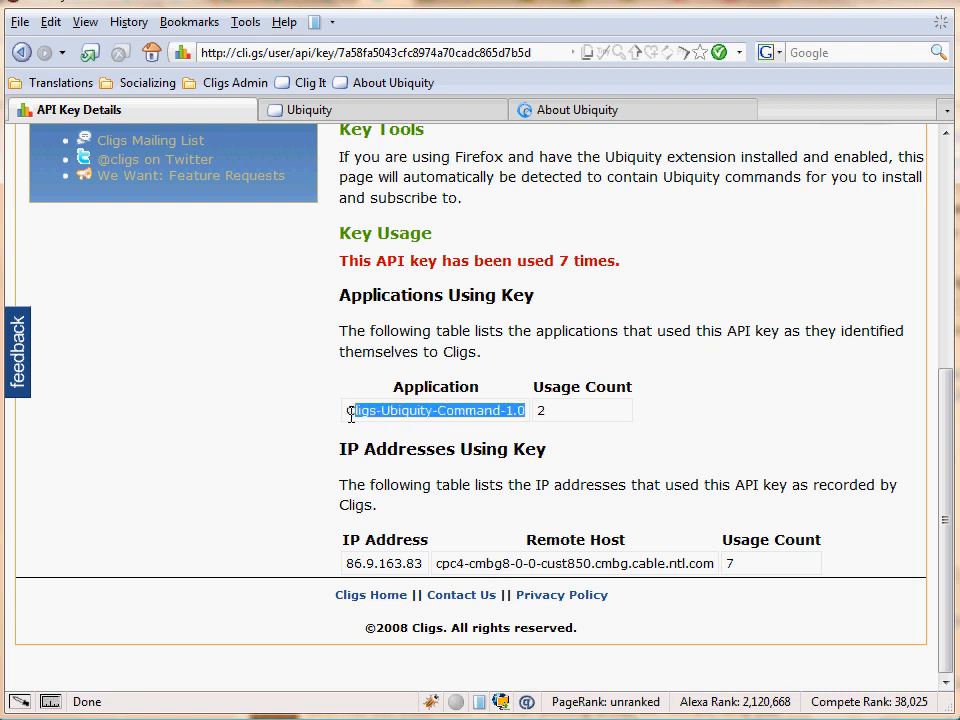
{"action": "double_click", "coordinate": [556, 415]}
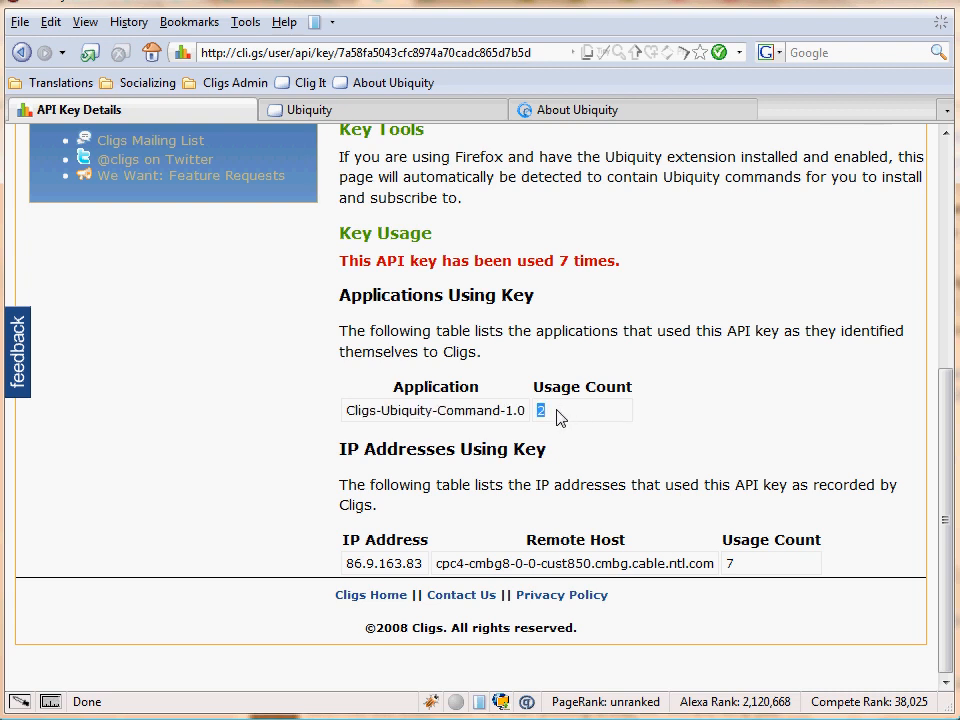
{"action": "left_click", "coordinate": [557, 418]}
{"action": "double_click", "coordinate": [564, 261]}
{"action": "left_click_drag", "start_coordinate": [566, 265], "coordinate": [614, 263]}
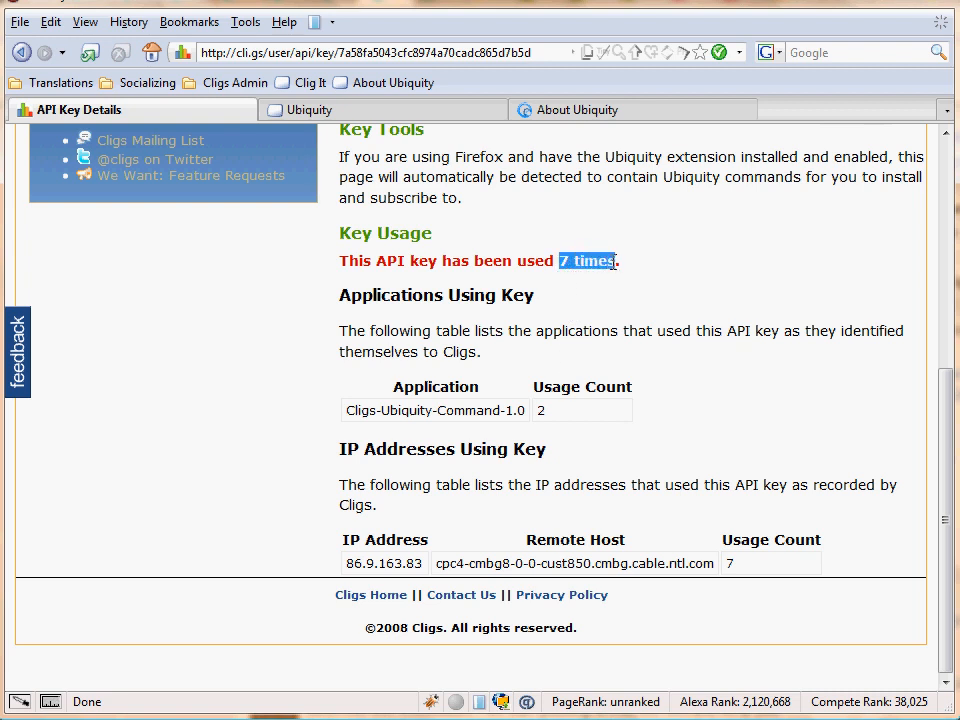
{"action": "left_click", "coordinate": [540, 411]}
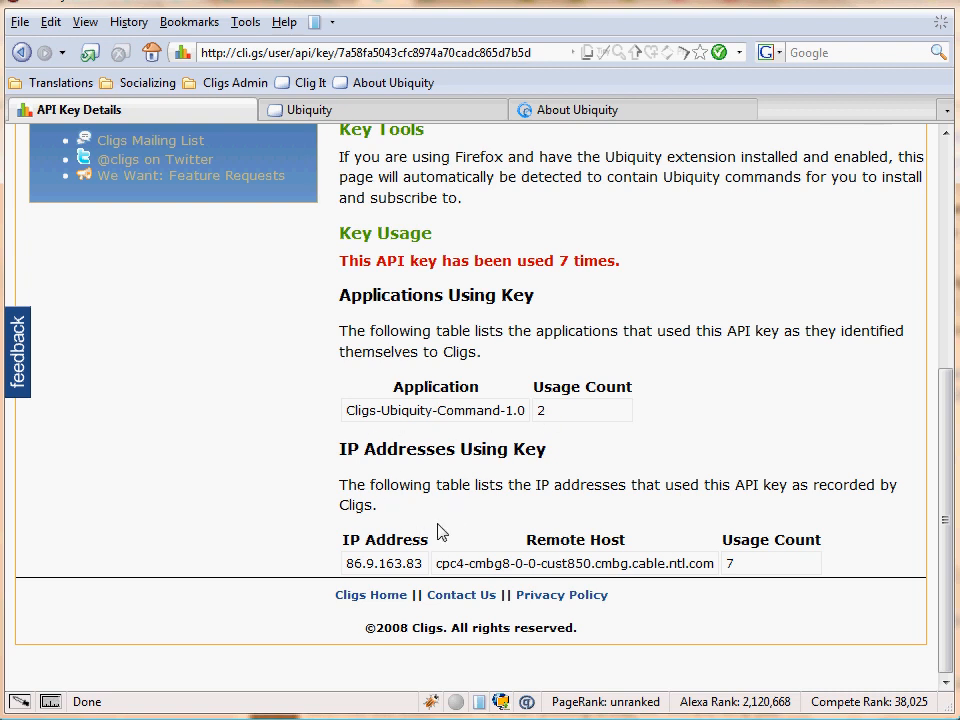
- Open the Cligs Contact Us page to view the ways of getting in touch
{"action": "scroll", "coordinate": [441, 531], "scroll_direction": "up", "scroll_amount": 7}
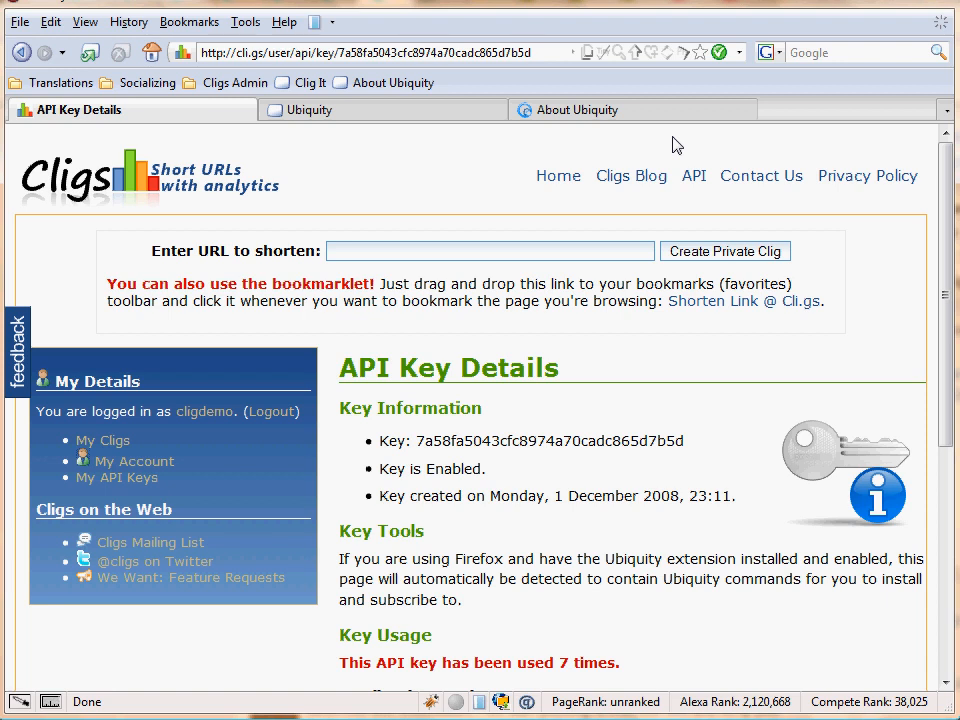
{"action": "left_click", "coordinate": [762, 188]}
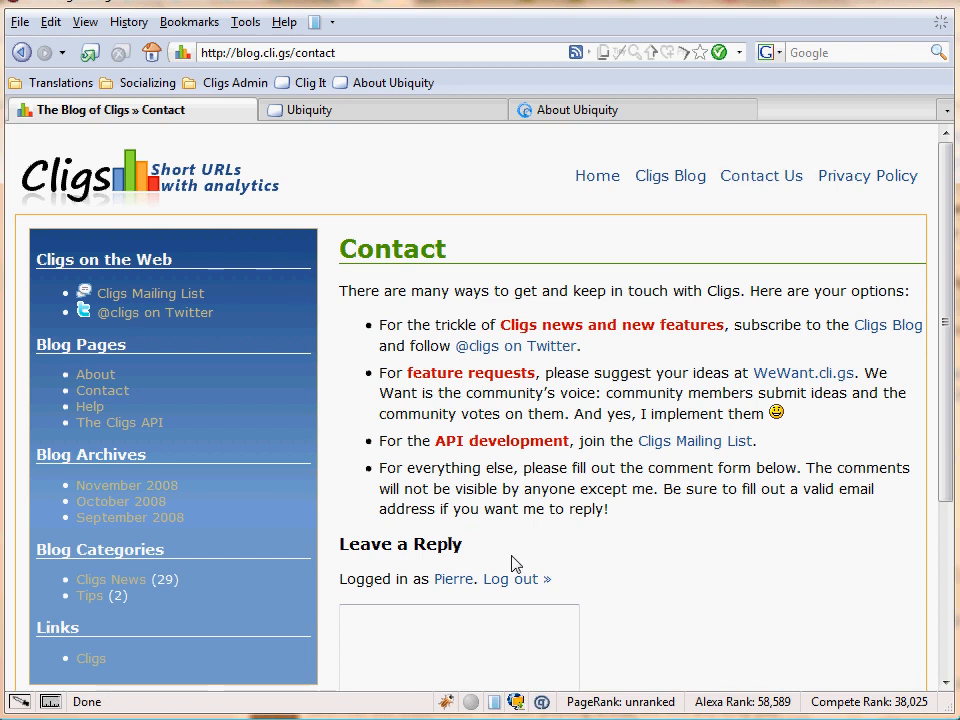